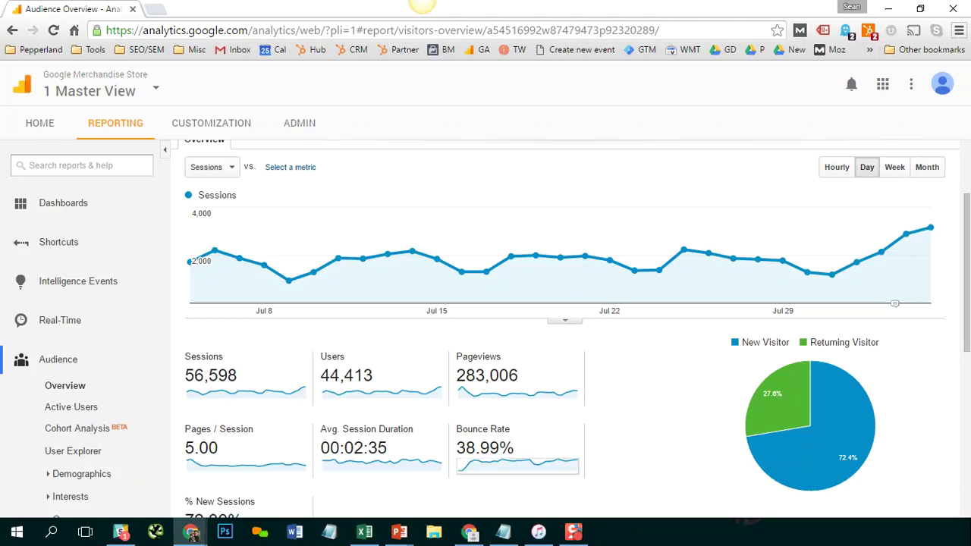
Open the Location report in the Audience Geo section and check the United States sessions on the world map.
scroll(156, 351, "down", 2)
scroll(156, 334, "up", 2)
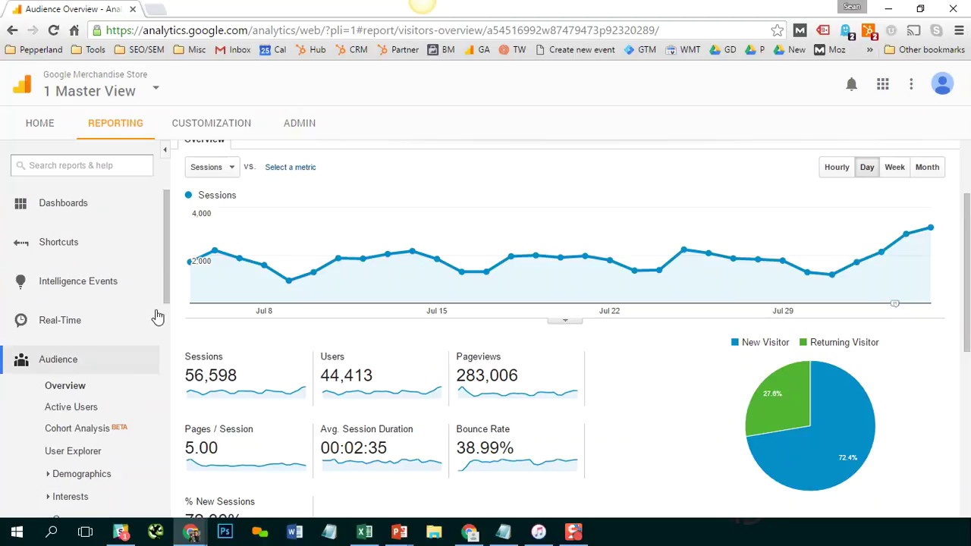
scroll(158, 337, "down", 3)
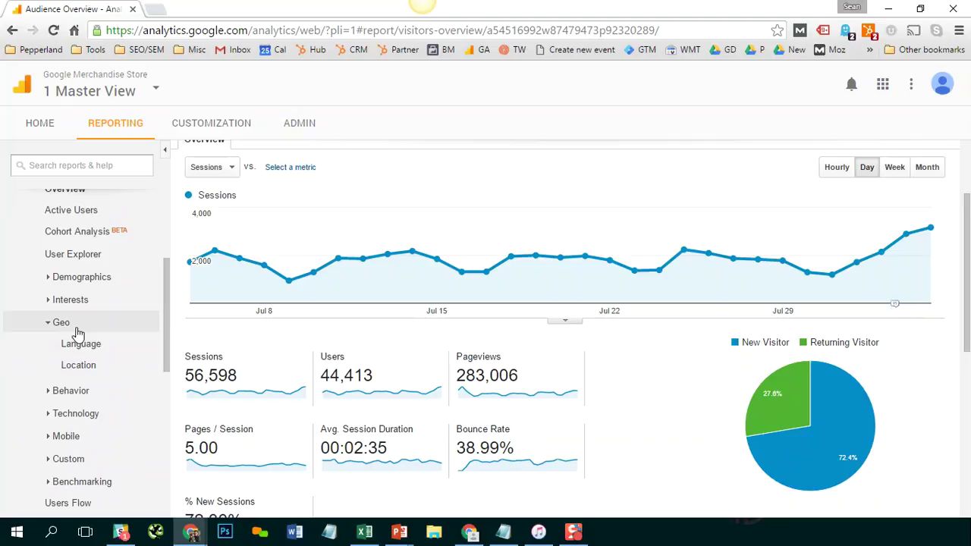
left_click(80, 366)
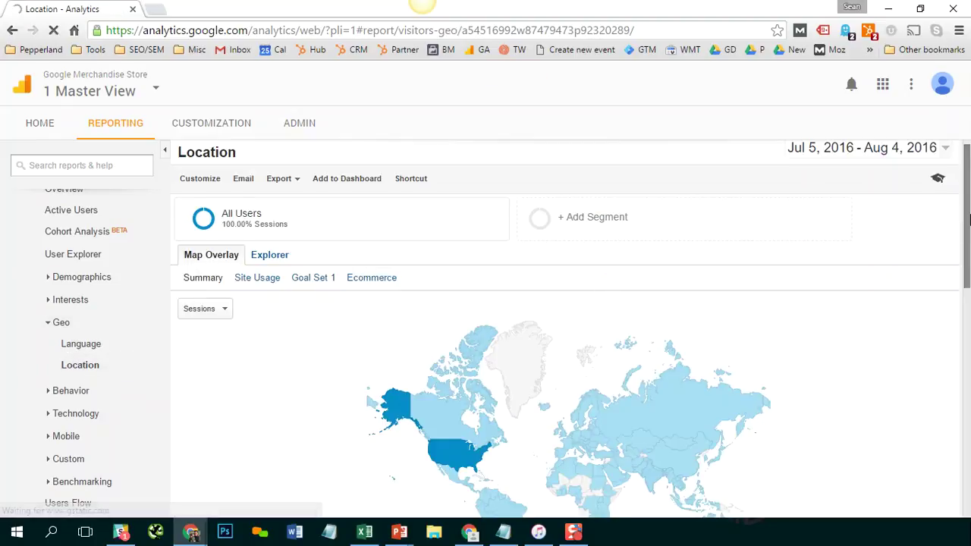
scroll(956, 291, "down", 3)
mouse_move(470, 273)
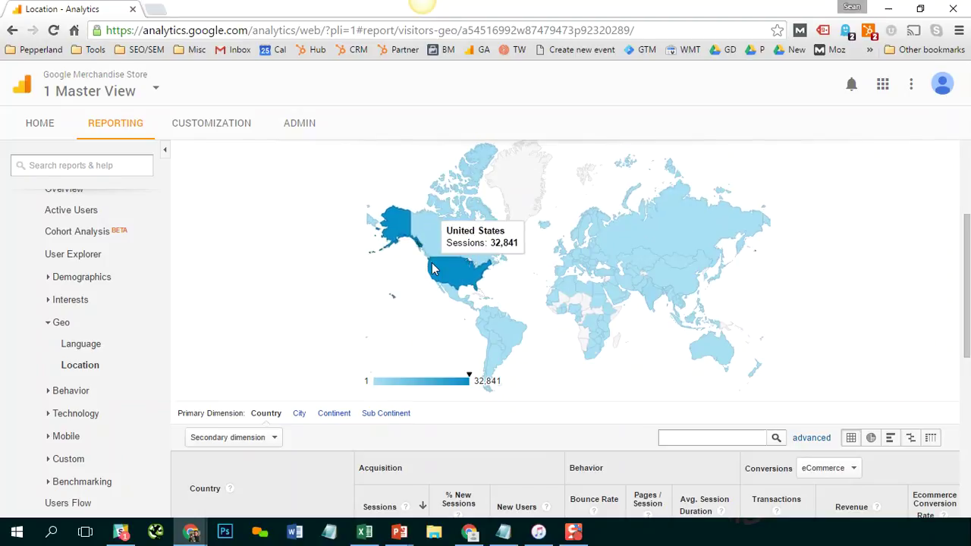
Change the world map's primary dimension to City and inspect the session bubbles over the United States.
left_click(300, 414)
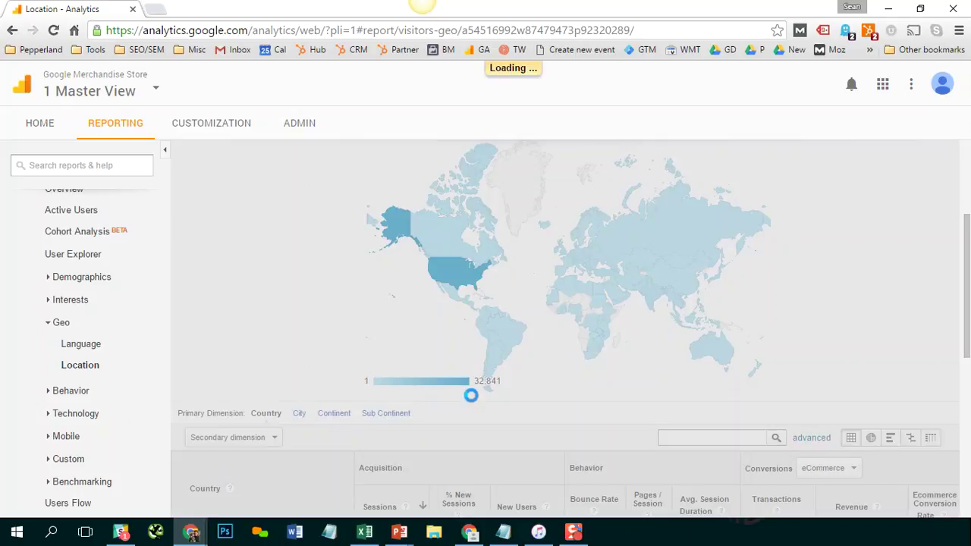
scroll(713, 315, "up", 1)
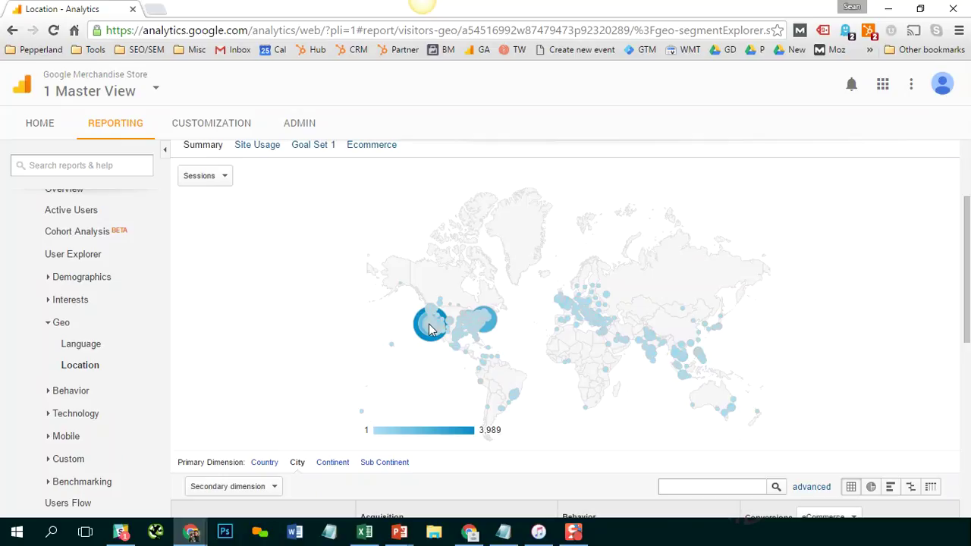
mouse_move(461, 324)
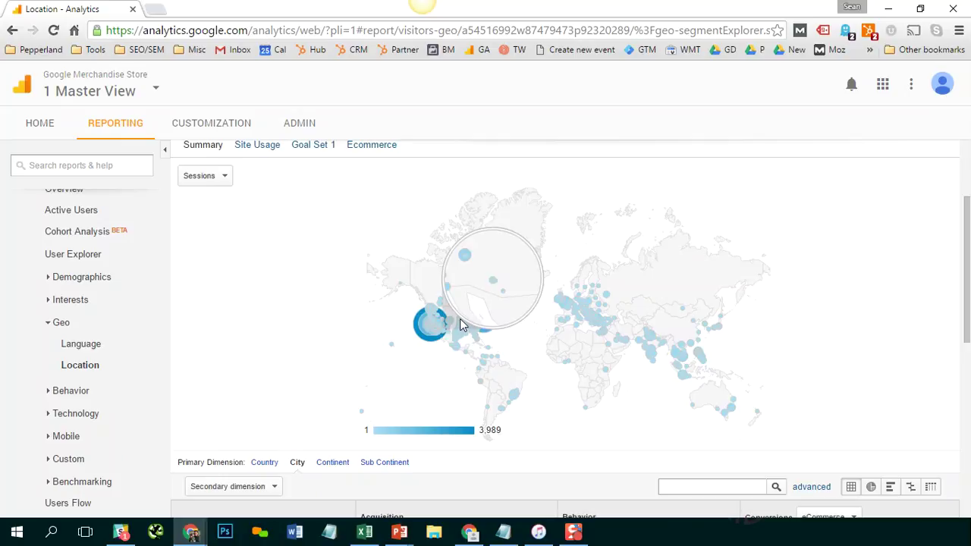
scroll(939, 345, "down", 2)
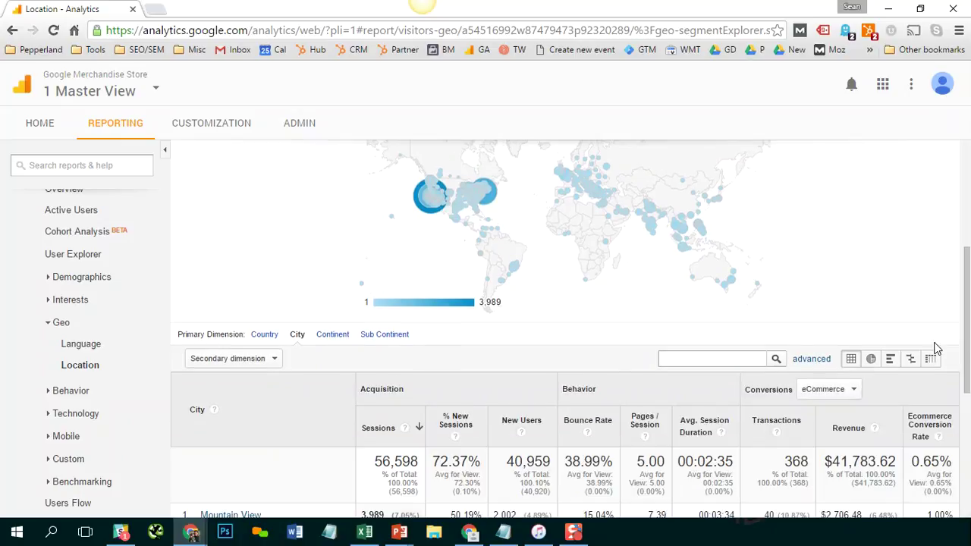
Return the primary dimension to Country and review the United States sessions on the map and the country table.
left_click(265, 335)
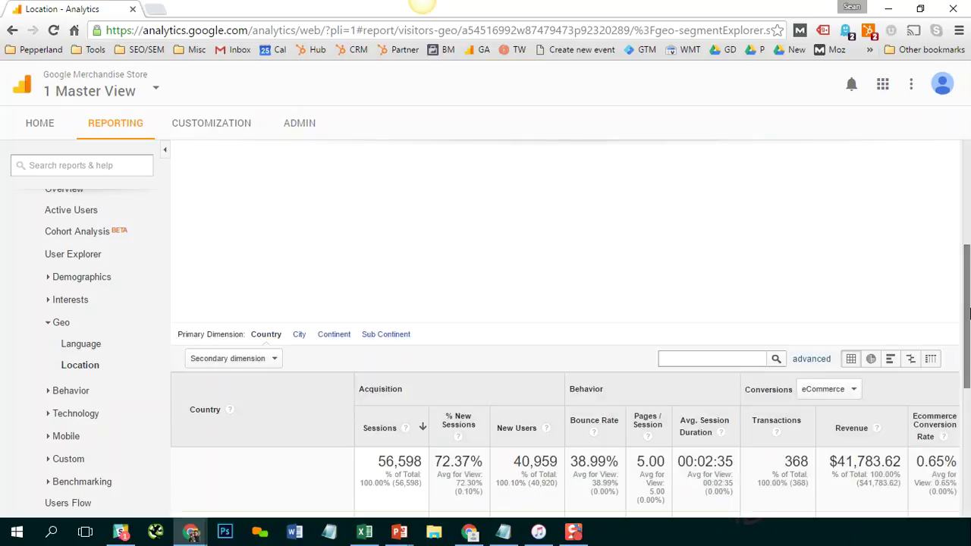
scroll(969, 290, "up", 1)
scroll(966, 292, "down", 2)
scroll(960, 294, "up", 4)
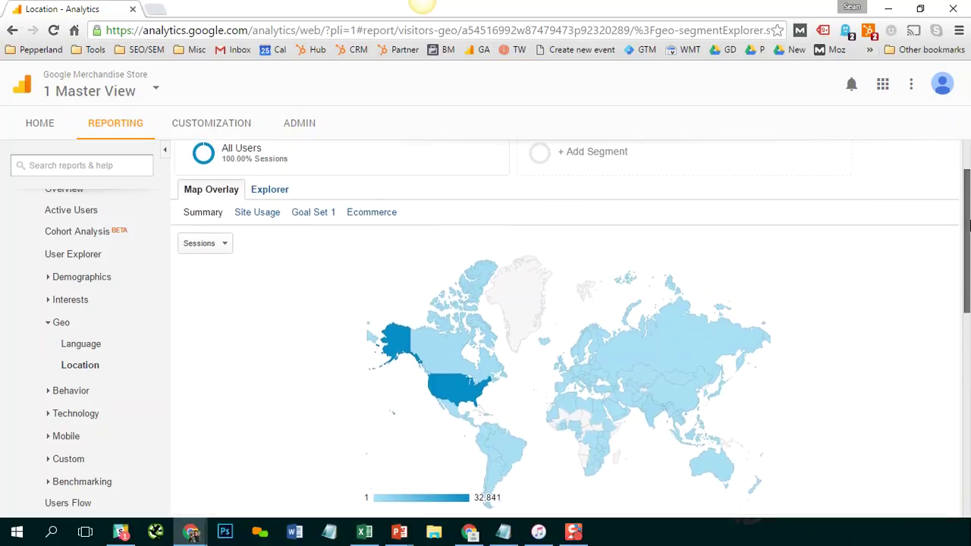
scroll(955, 298, "down", 2)
scroll(953, 299, "up", 2)
mouse_move(455, 345)
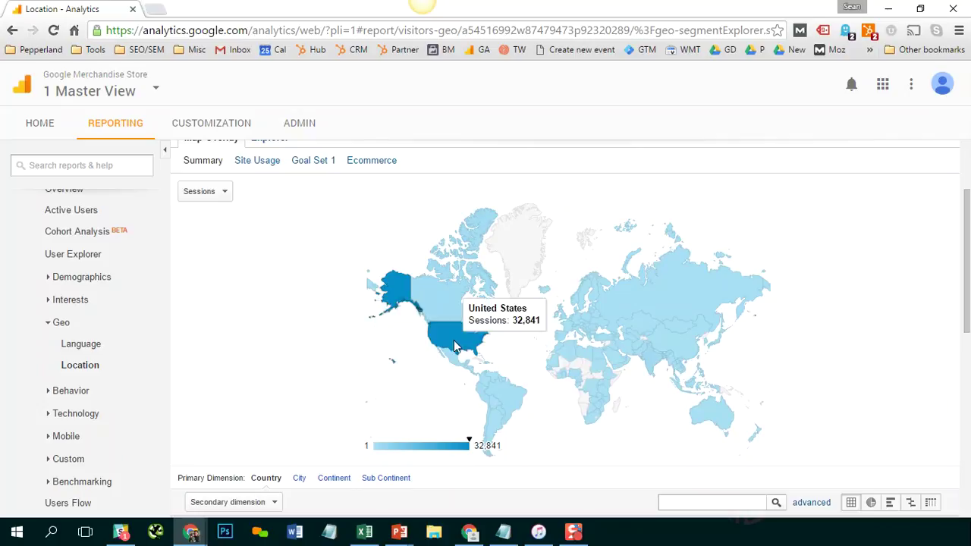
scroll(969, 290, "down", 3)
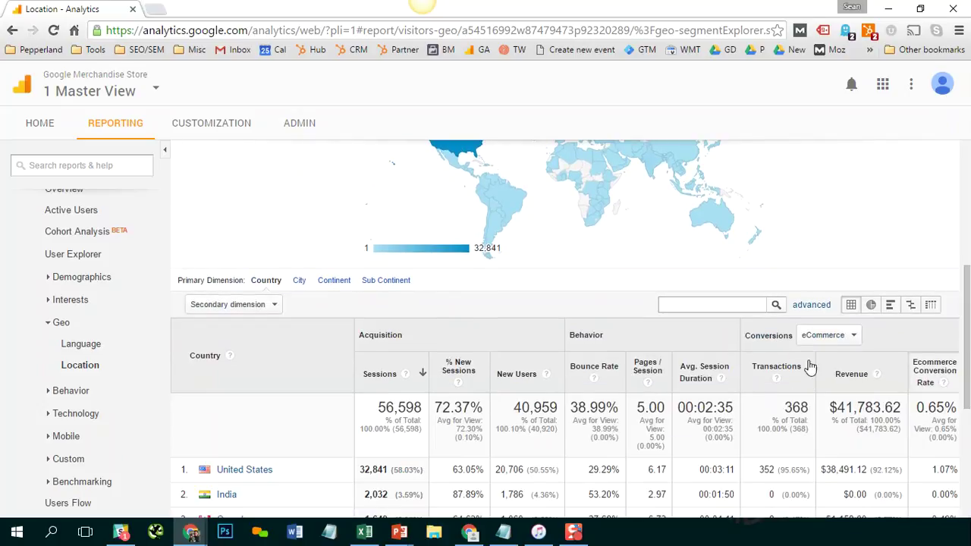
Drill down into the United States from the country table to show its sessions by region.
left_click(250, 470)
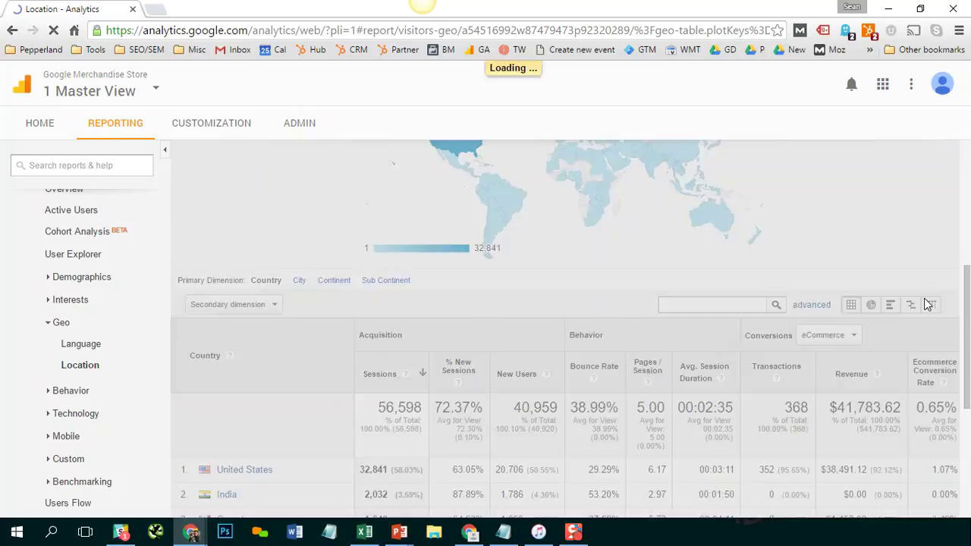
scroll(948, 311, "down", 1)
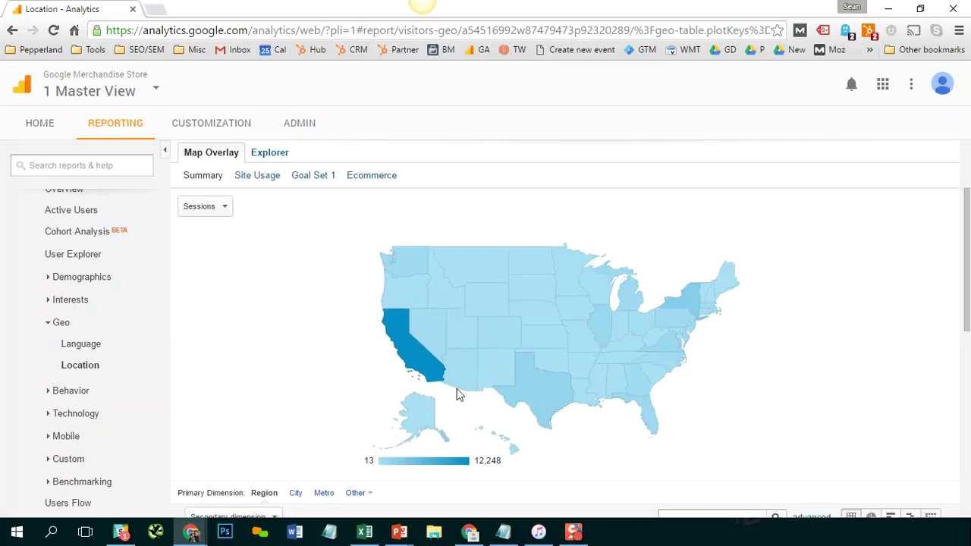
scroll(967, 272, "down", 1)
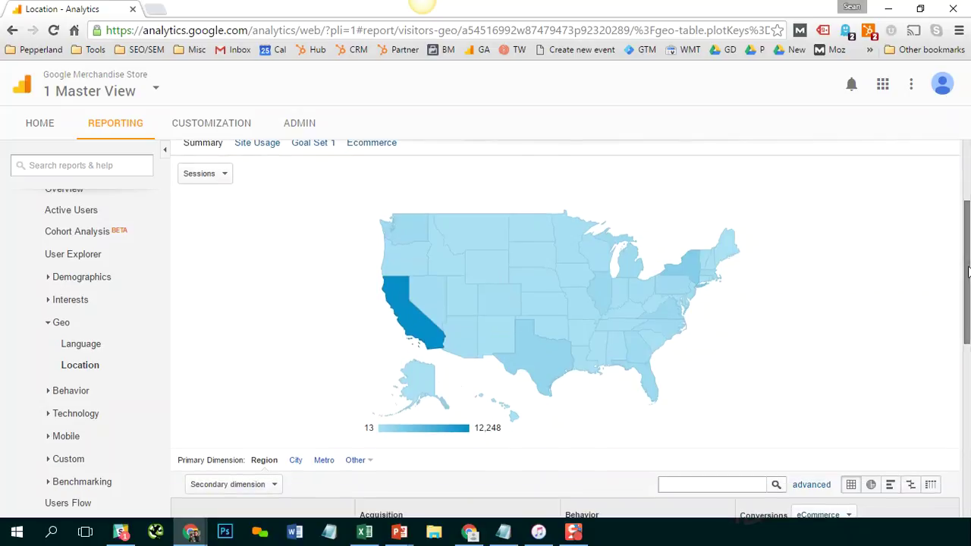
Break the United States map down by City and by Metro, inspecting the sessions of the Los Angeles area.
left_click(300, 463)
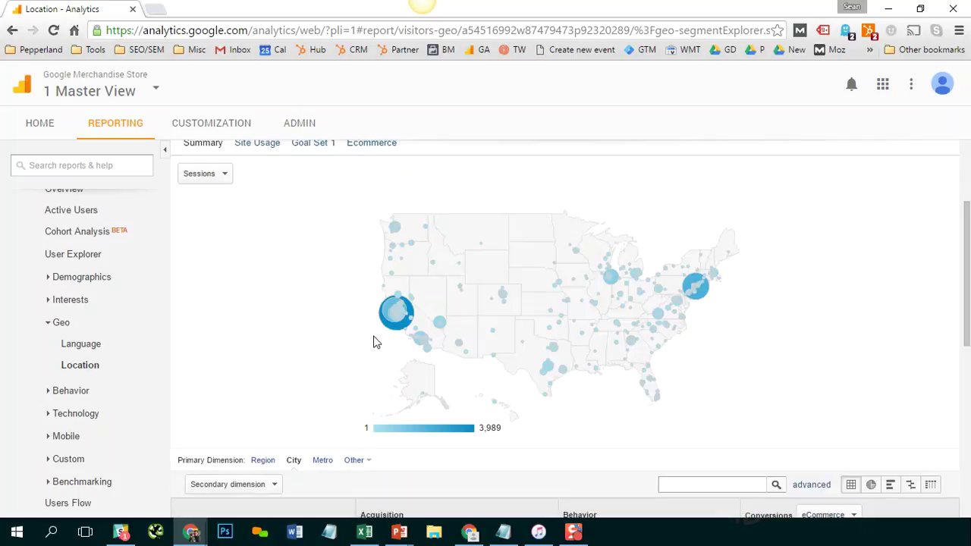
mouse_move(391, 328)
left_click(322, 460)
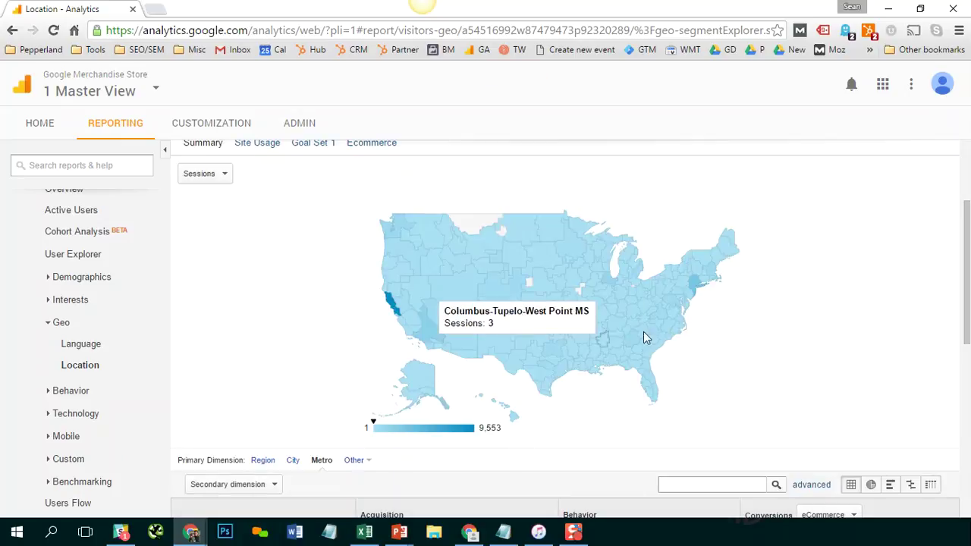
mouse_move(700, 291)
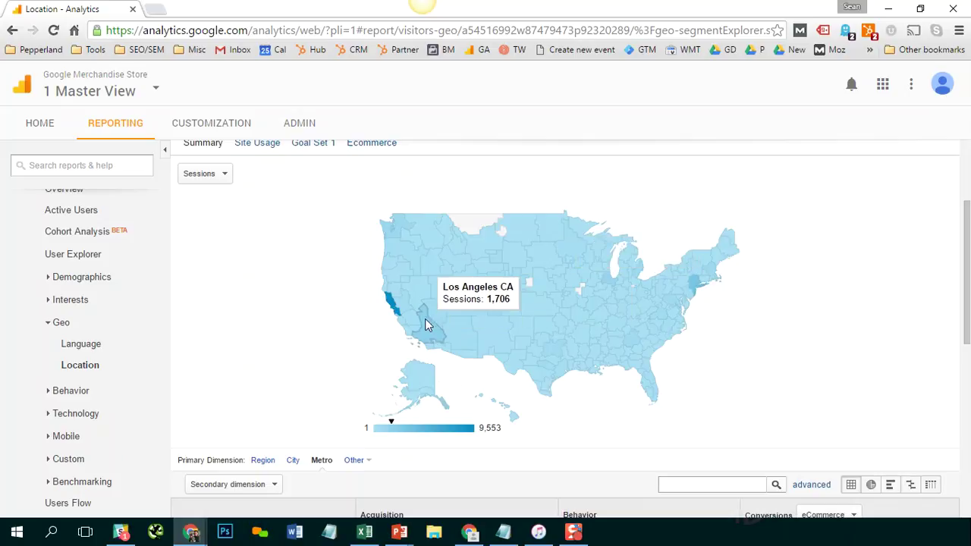
mouse_move(415, 318)
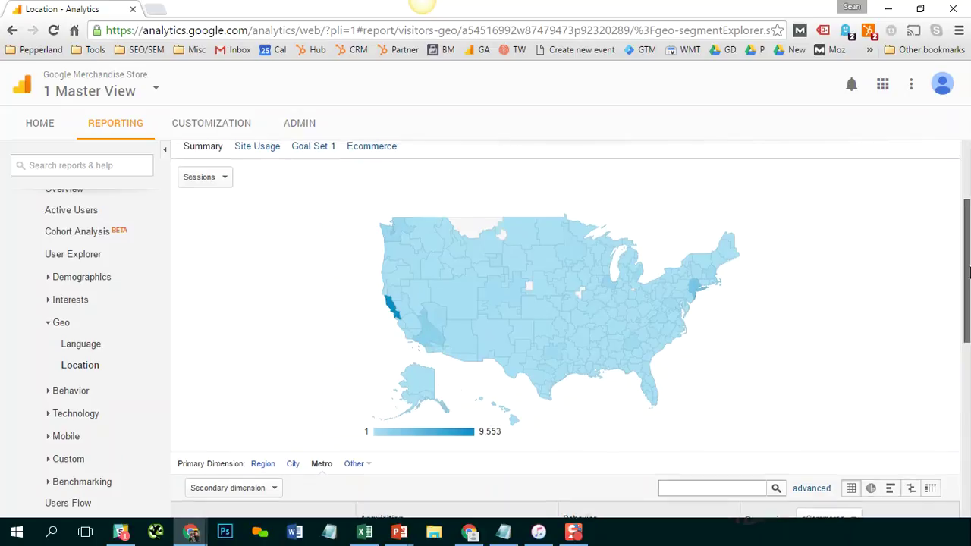
Review the United States metro map and check the session share of the All Users segment.
scroll(948, 329, "up", 1)
scroll(925, 321, "down", 2)
scroll(926, 326, "down", 1)
scroll(953, 271, "up", 2)
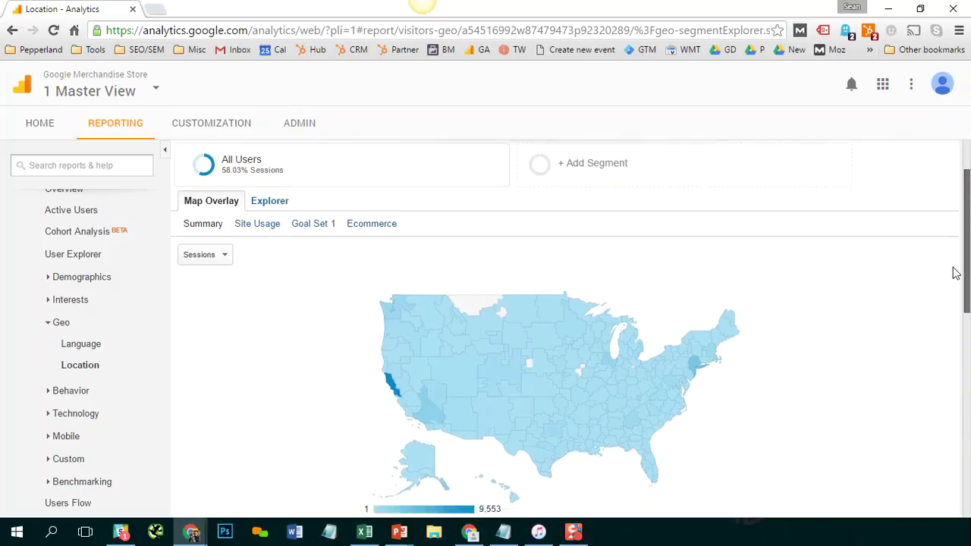
scroll(954, 278, "down", 1)
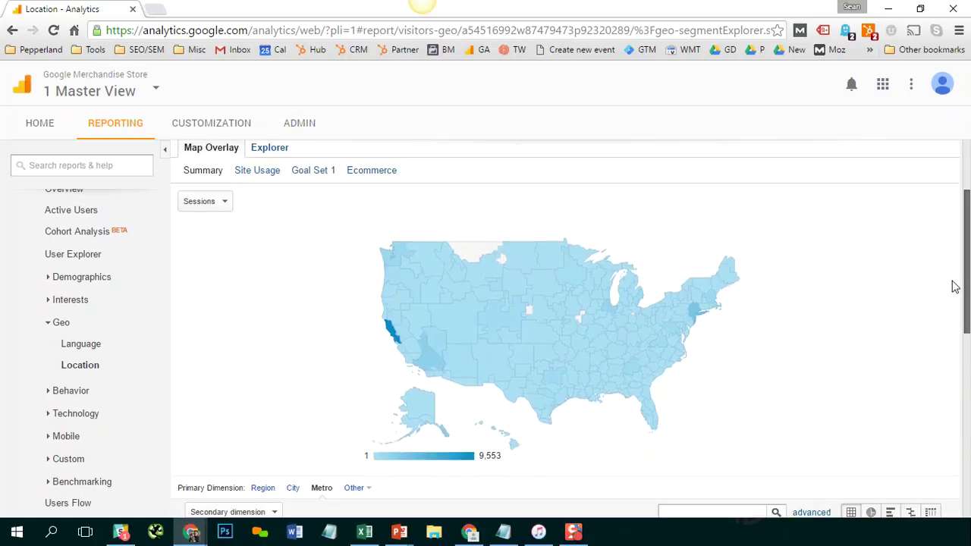
scroll(950, 303, "down", 1)
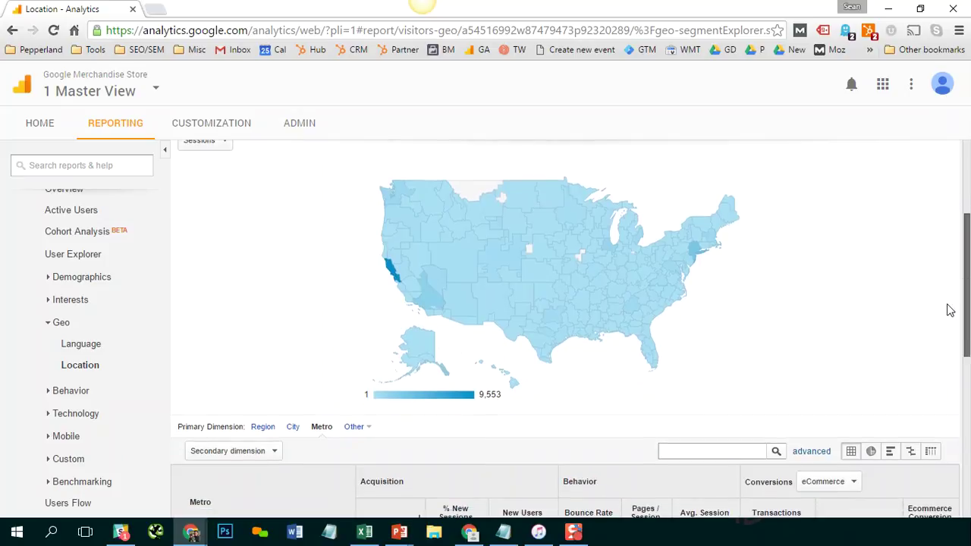
scroll(950, 289, "up", 1)
scroll(950, 275, "up", 1)
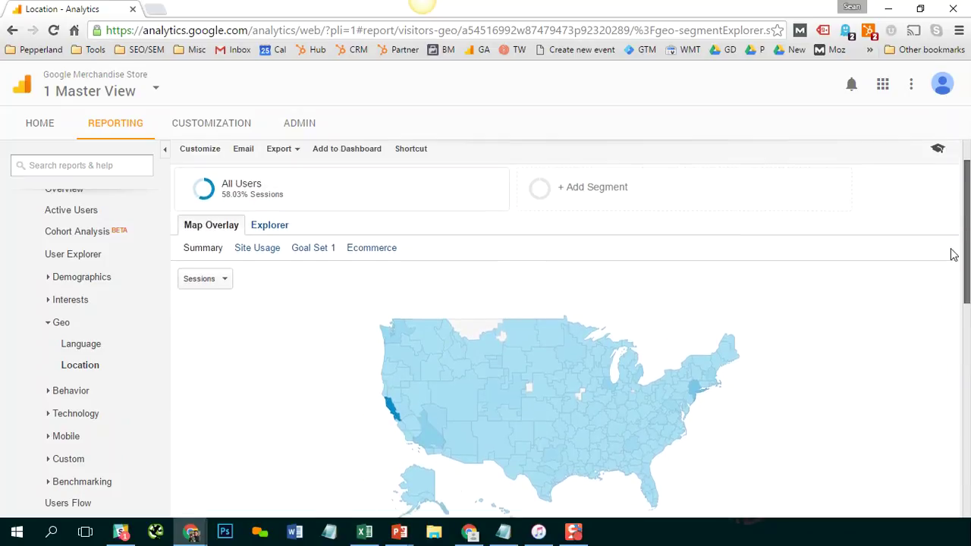
scroll(953, 273, "down", 1)
scroll(954, 277, "down", 1)
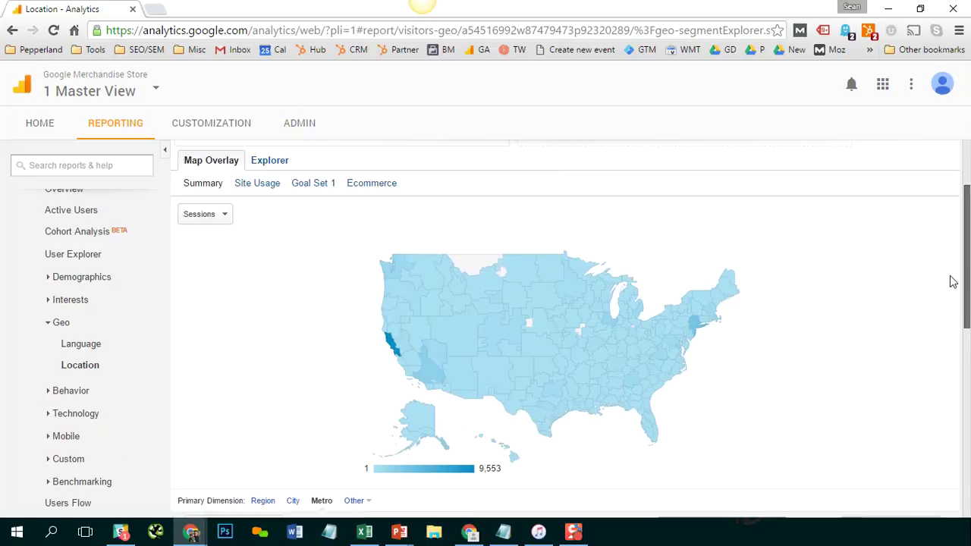
scroll(953, 282, "up", 2)
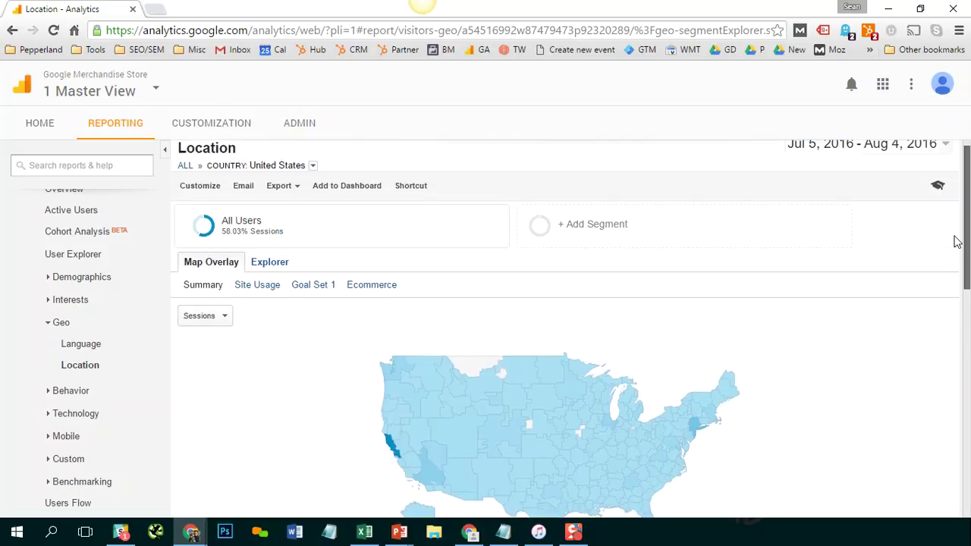
mouse_move(258, 220)
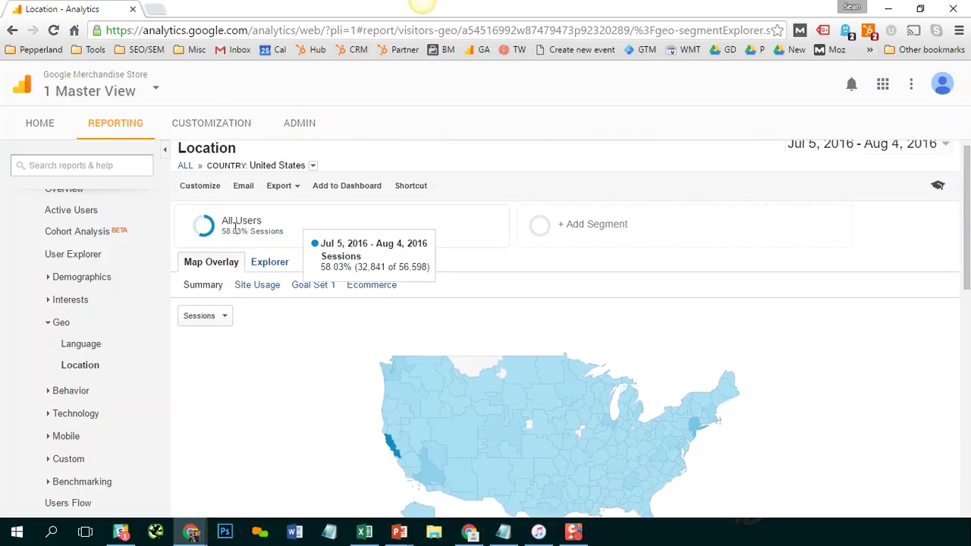
Replace the All Users segment with the system segment Mobile Traffic and apply it to the report.
left_click_drag(227, 218, 275, 219)
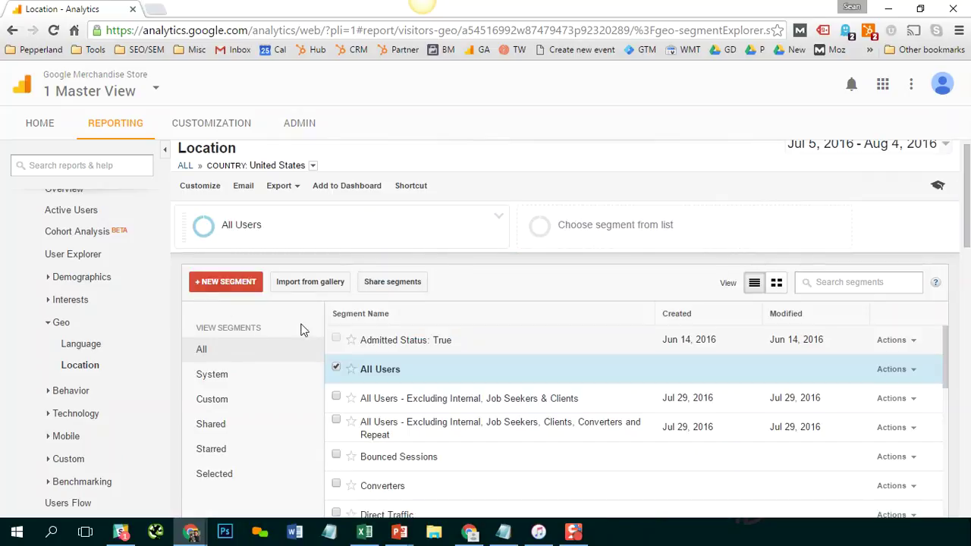
left_click(219, 375)
scroll(463, 289, "down", 1)
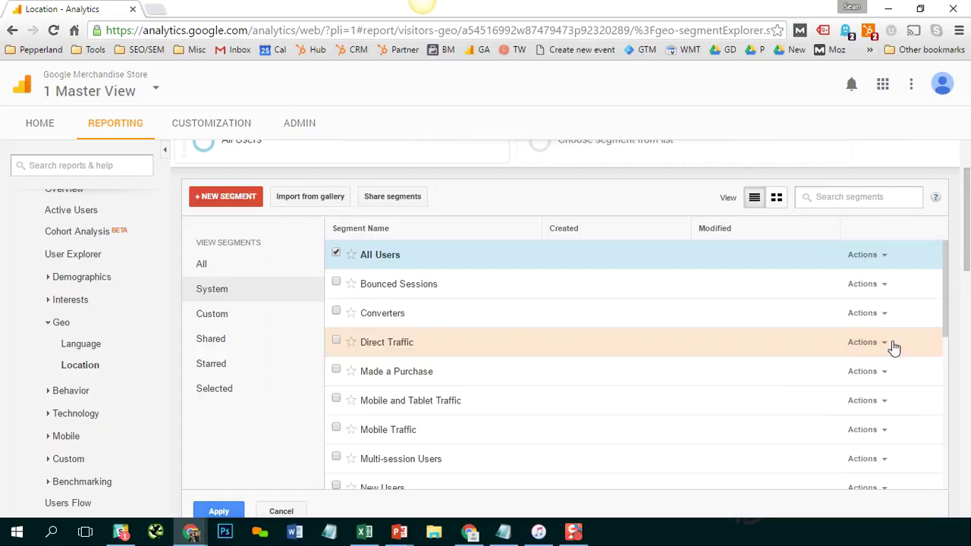
left_click(337, 429)
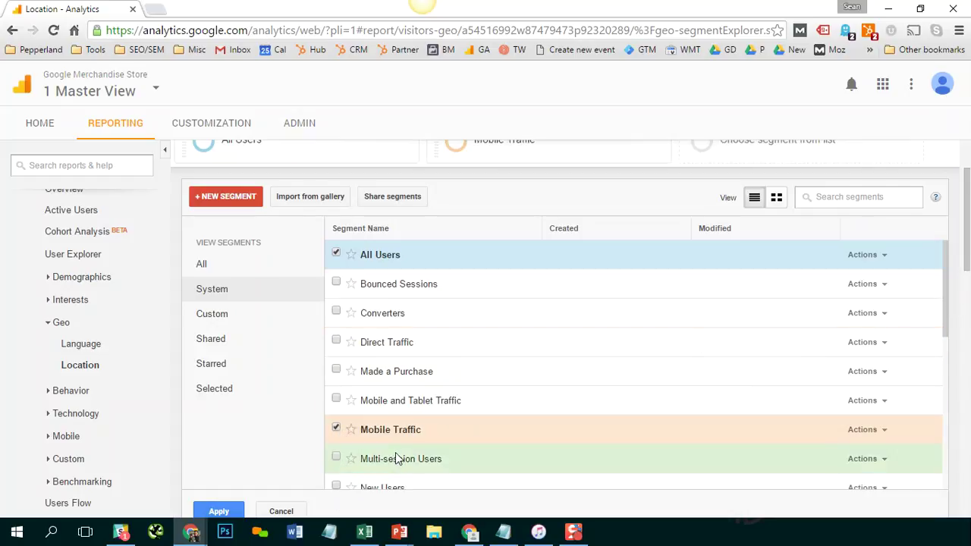
left_click(337, 254)
left_click(236, 507)
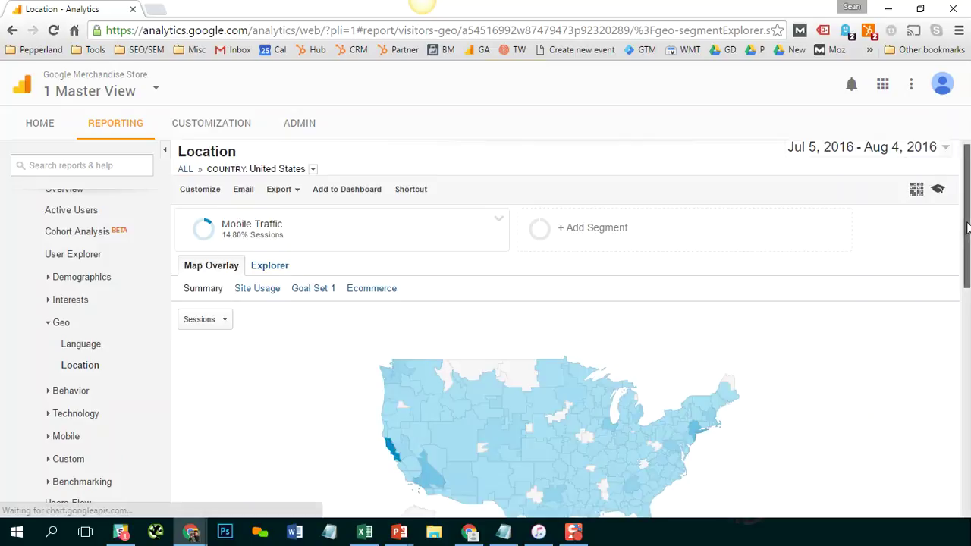
Check the mobile sessions of the Los Angeles and San Francisco-Oakland-San Jose metros on the map.
left_click_drag(962, 240, 960, 288)
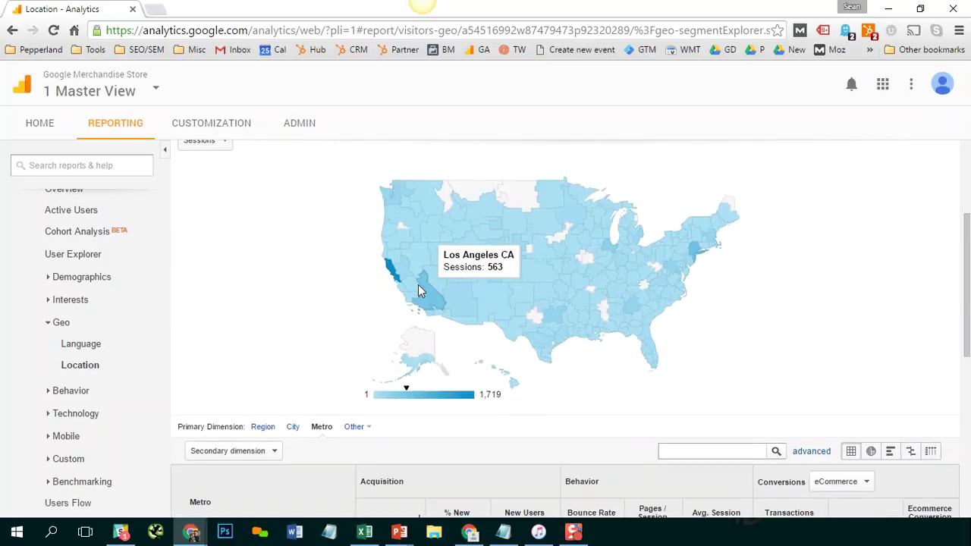
mouse_move(392, 273)
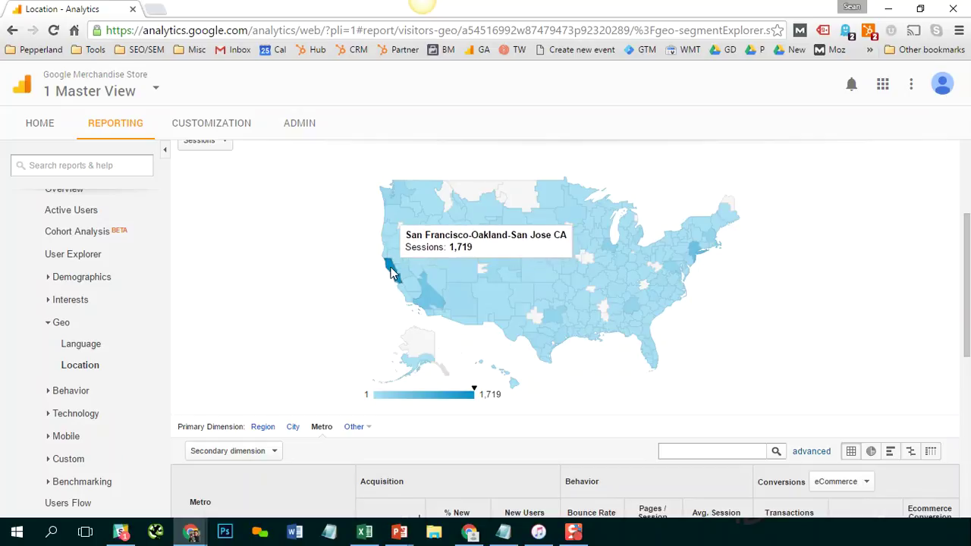
left_click_drag(968, 298, 967, 257)
mouse_move(387, 376)
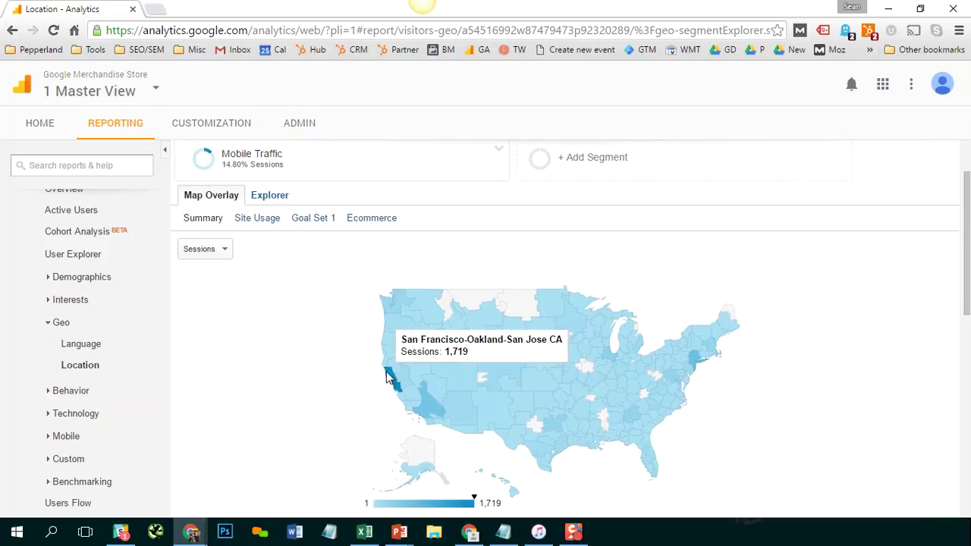
Add the Tablet and Desktop Traffic segment alongside Mobile Traffic and compare the two United States metro maps.
left_click(645, 171)
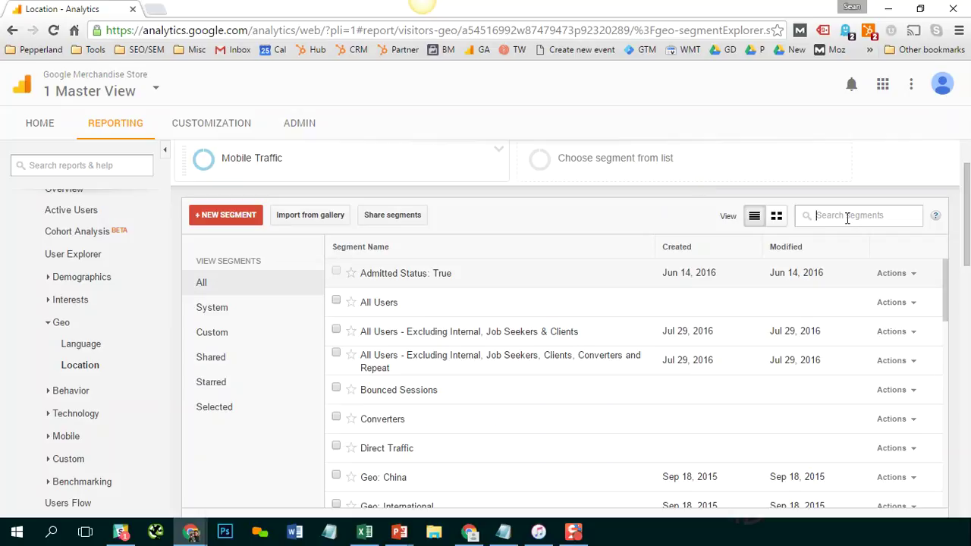
type("desk")
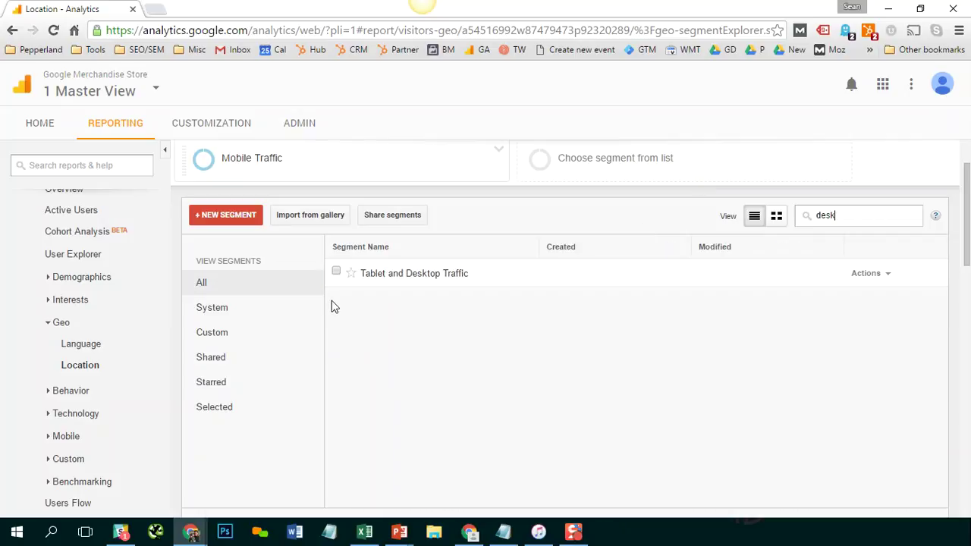
left_click(337, 271)
left_click_drag(966, 238, 966, 272)
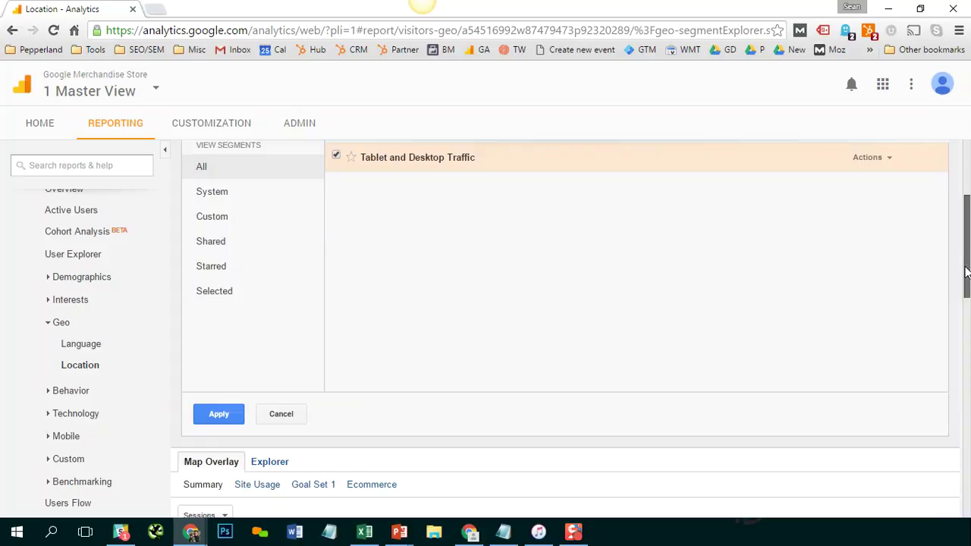
left_click(220, 410)
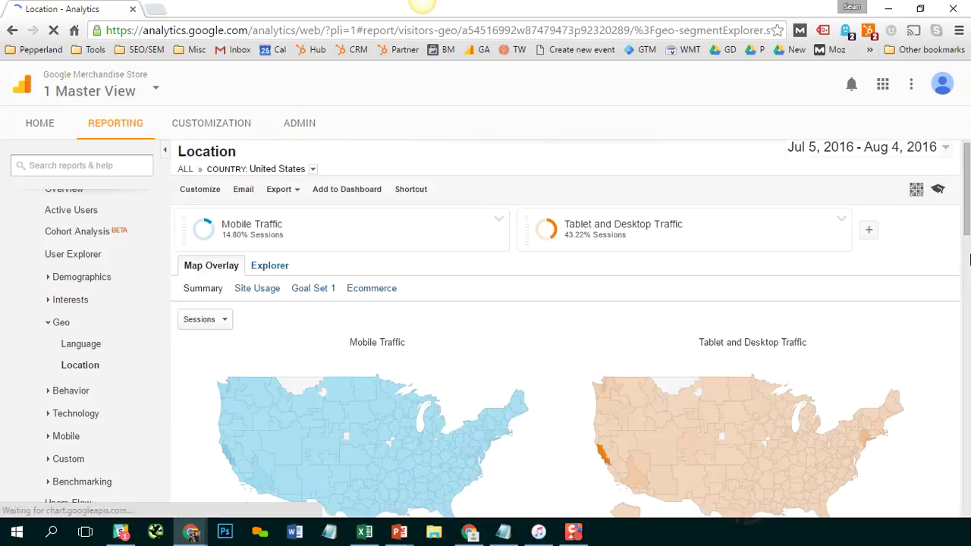
left_click_drag(967, 228, 967, 272)
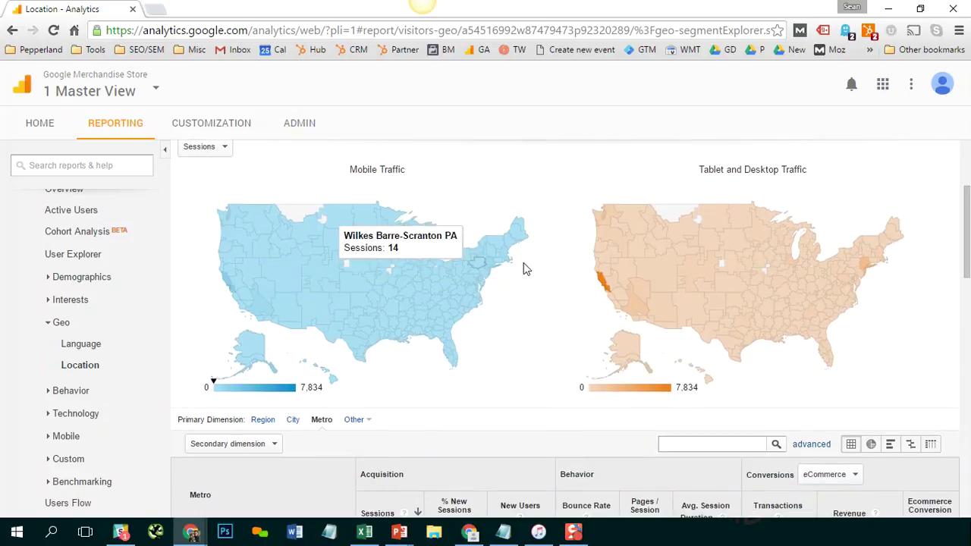
Remove both the Mobile Traffic and the Tablet and Desktop Traffic segments from the report.
scroll(599, 241, "up", 3)
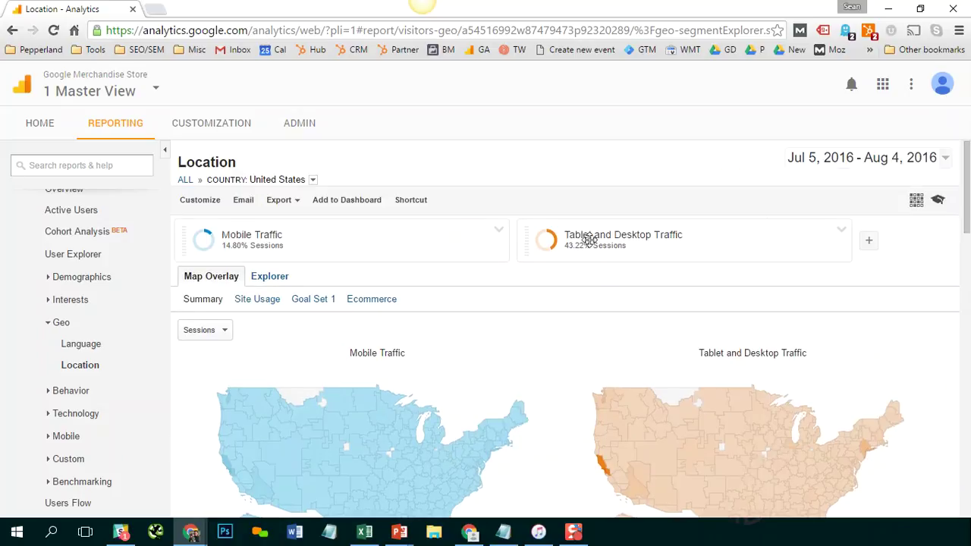
left_click(500, 229)
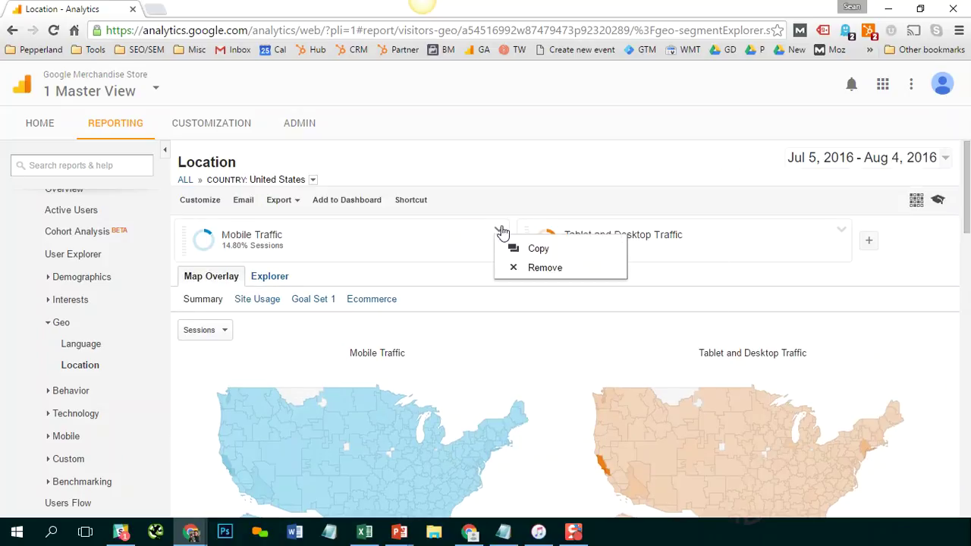
left_click(537, 269)
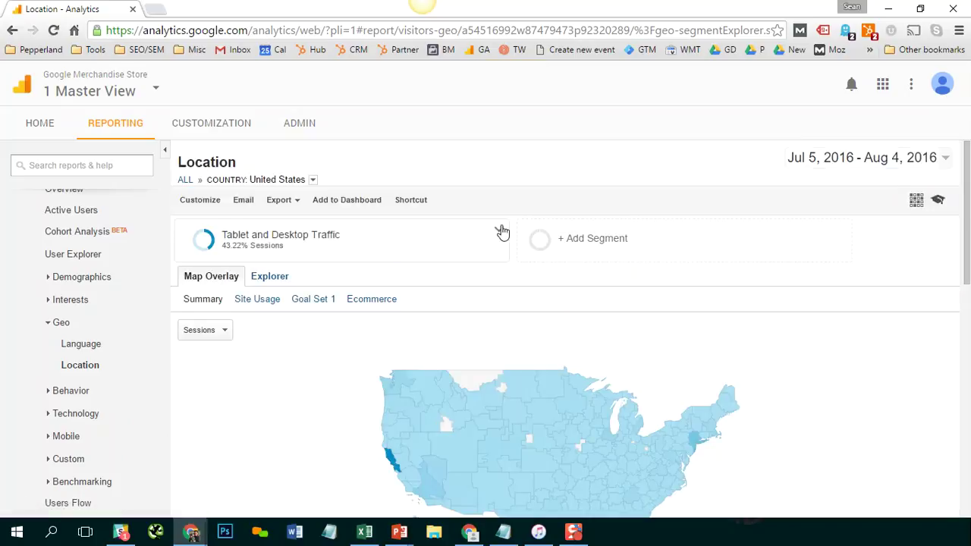
left_click(502, 231)
left_click(523, 267)
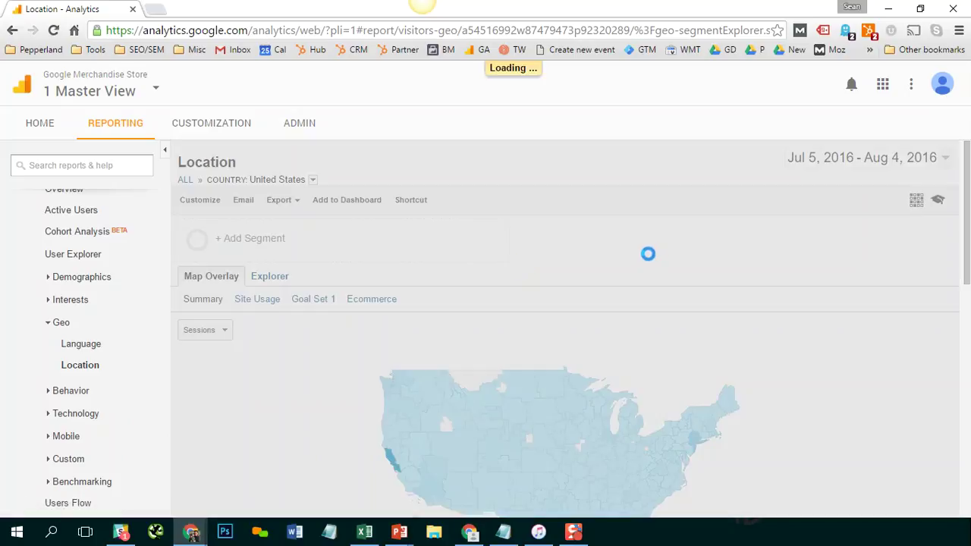
Return from the United States breakdown to the location report for all countries.
scroll(966, 207, "down", 1)
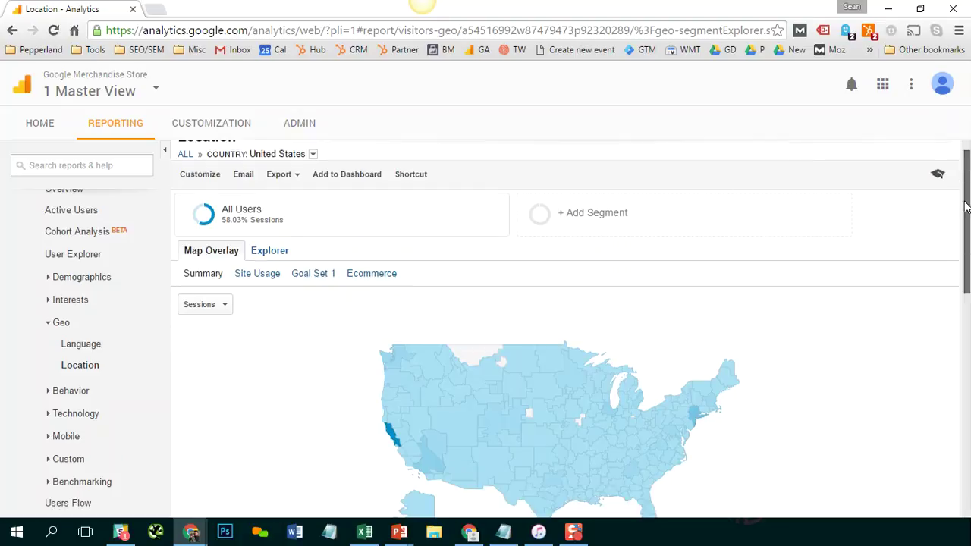
left_click_drag(966, 207, 966, 204)
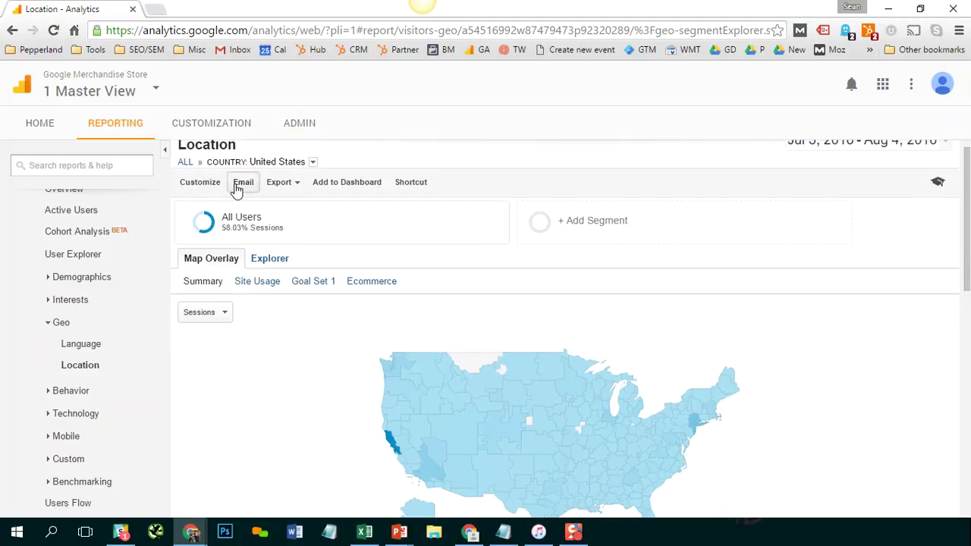
left_click(185, 162)
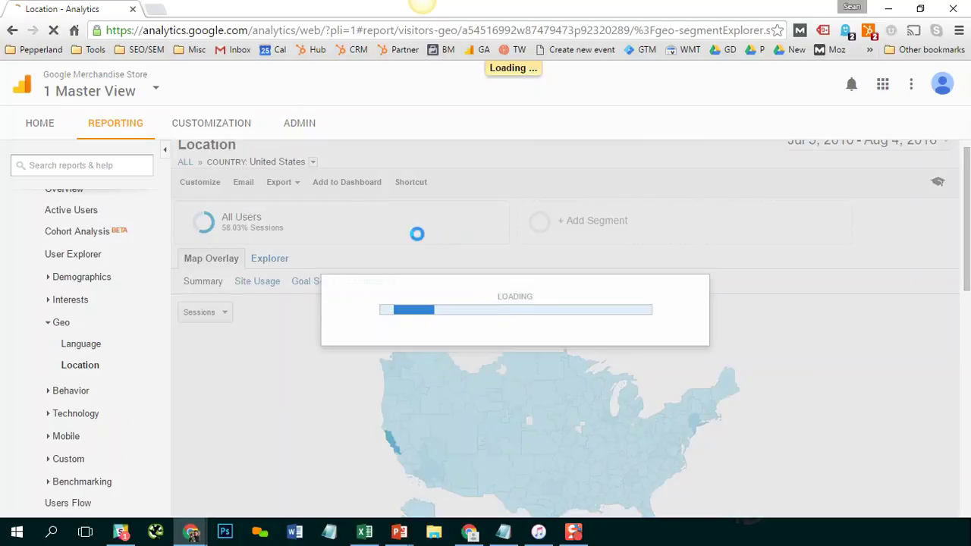
scroll(969, 241, "down", 1)
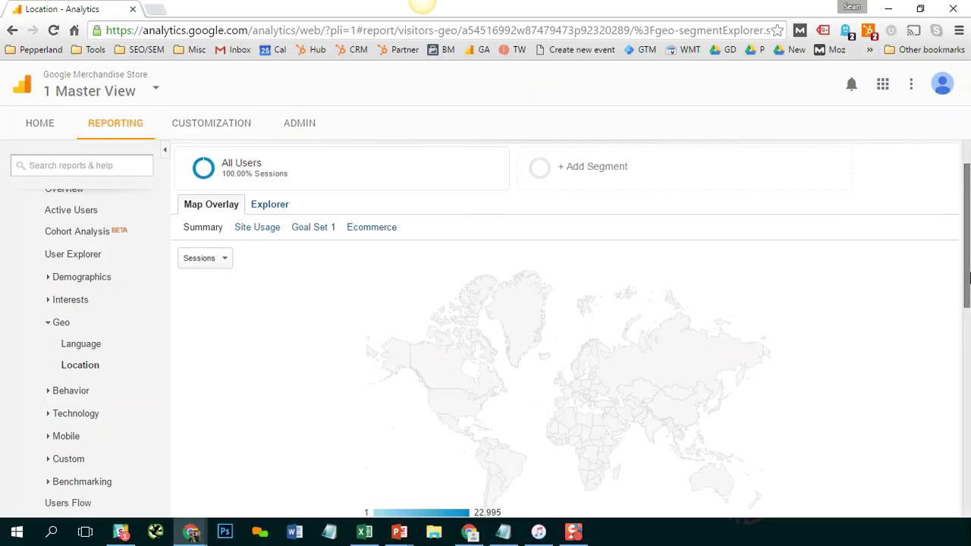
scroll(671, 303, "up", 1)
Start a new segment with a condition that includes sessions where Clothing by Gender (Content Group) contains "Mens".
left_click(669, 208)
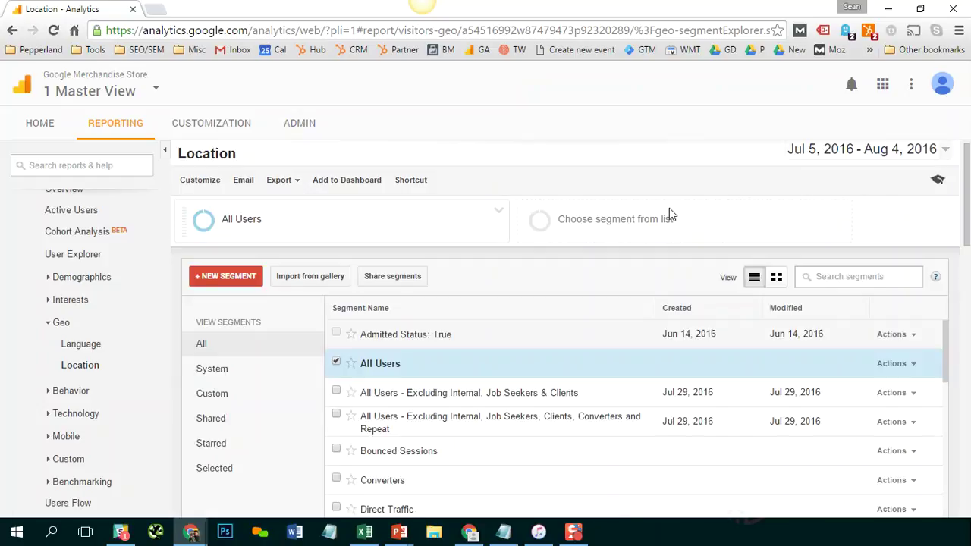
left_click(220, 277)
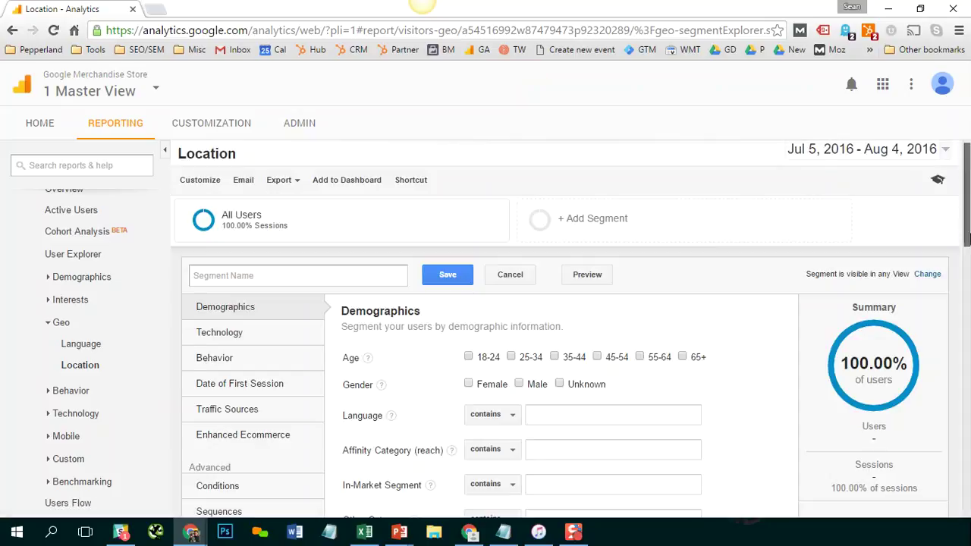
scroll(968, 288, "down", 1)
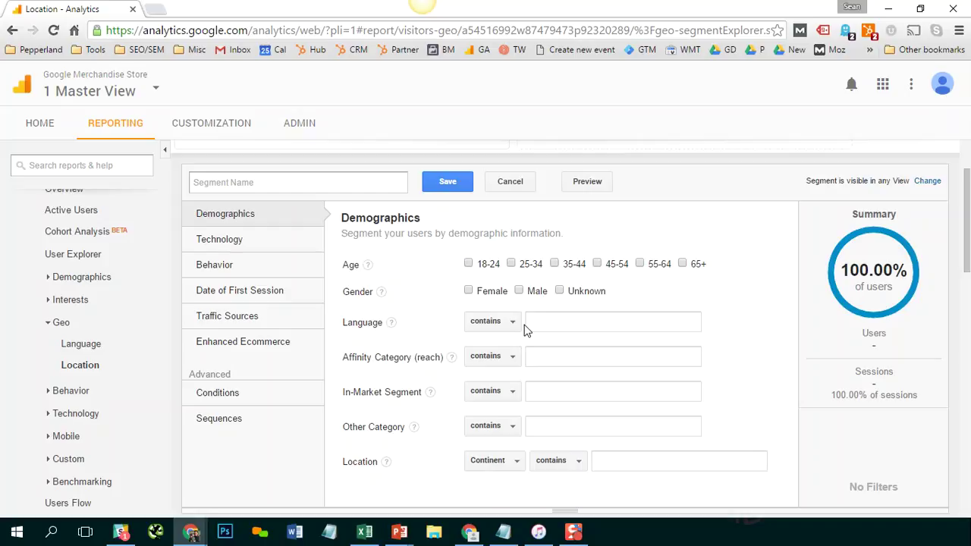
left_click(231, 400)
left_click(394, 296)
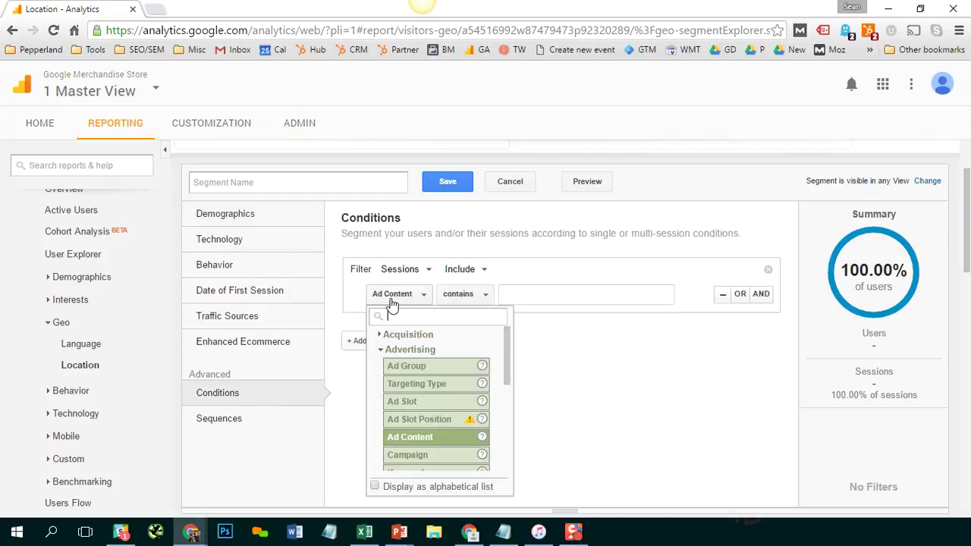
type("con")
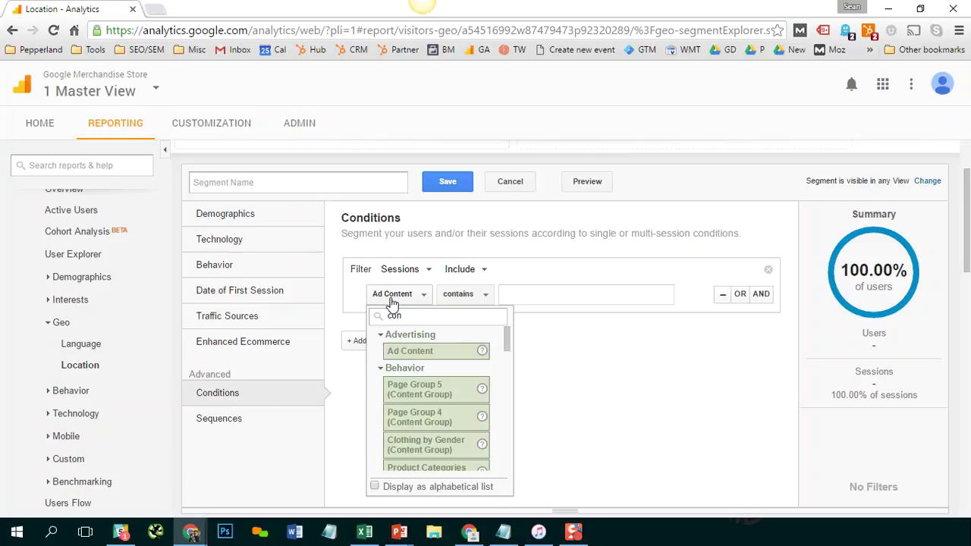
type("tent gro")
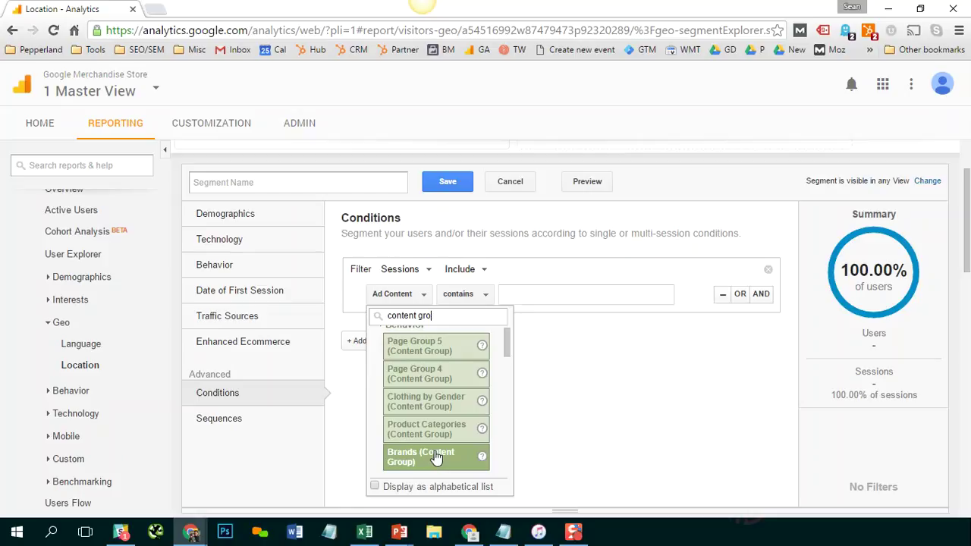
left_click(443, 408)
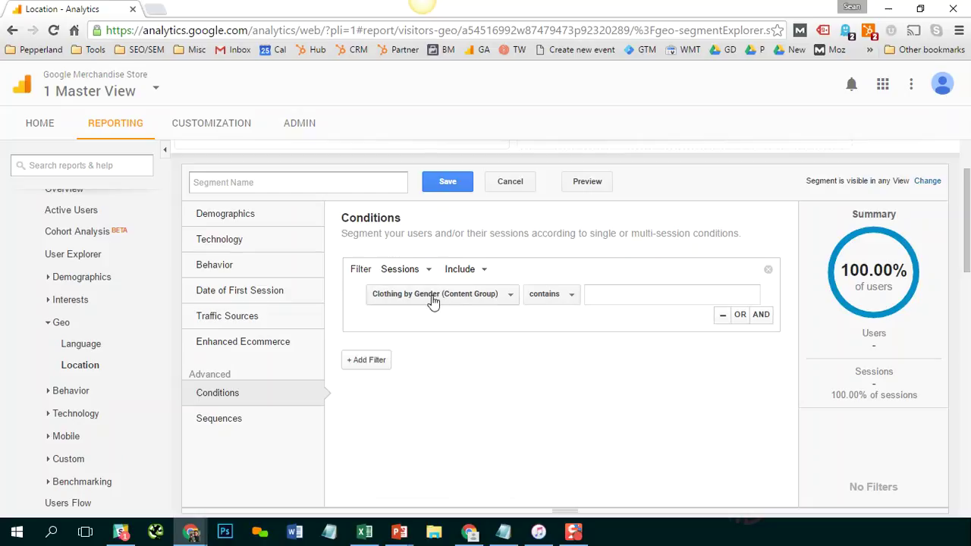
left_click(620, 297)
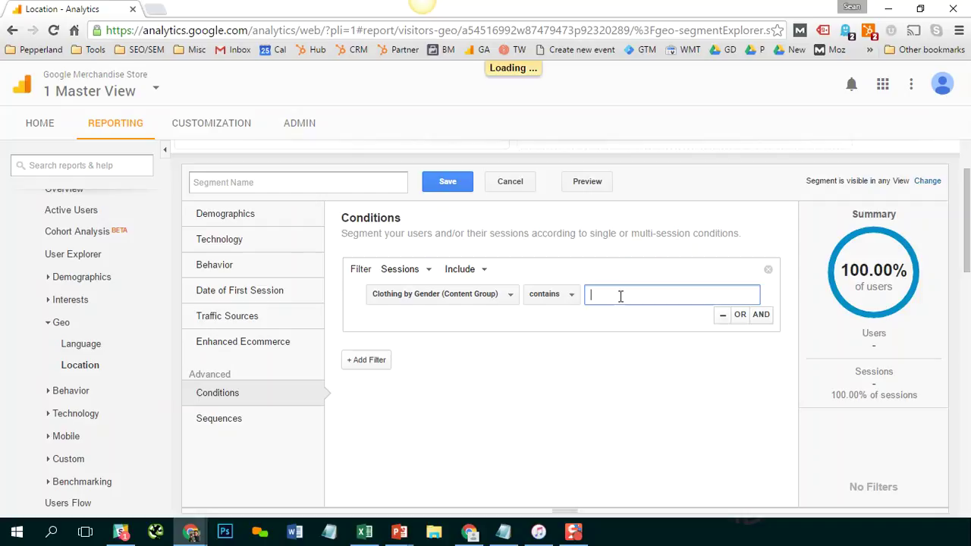
left_click(602, 336)
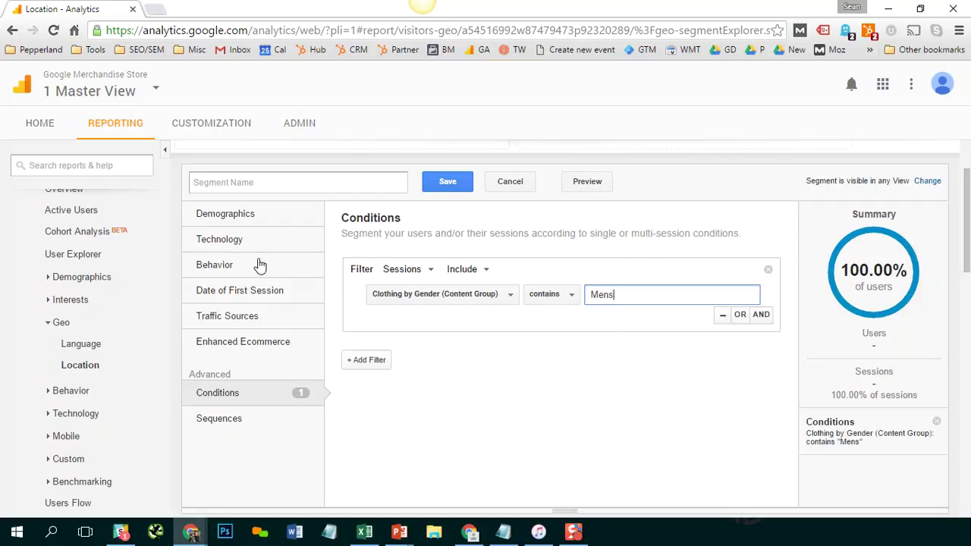
Name the new segment "Content Group: Men's Clothing" and save it to the report.
left_click(230, 178)
type("Con")
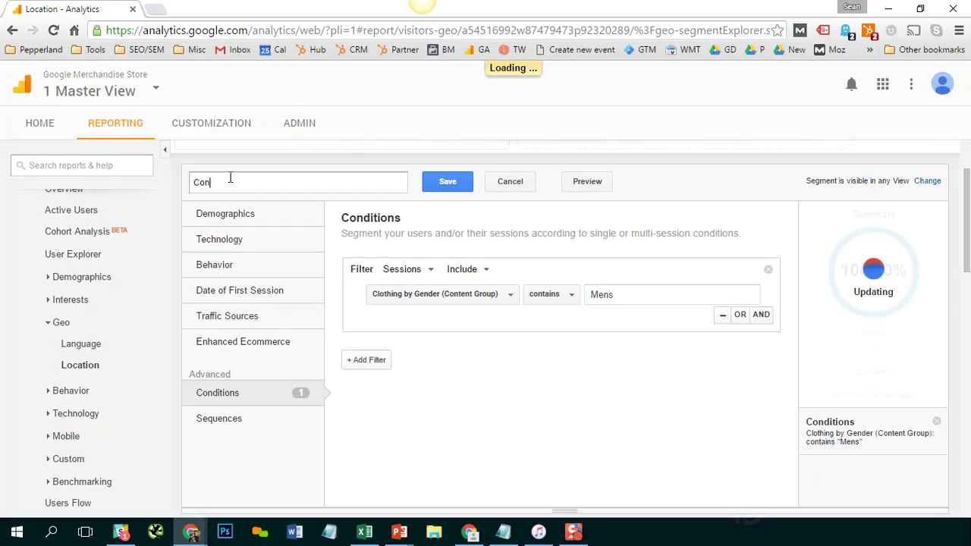
type("tent")
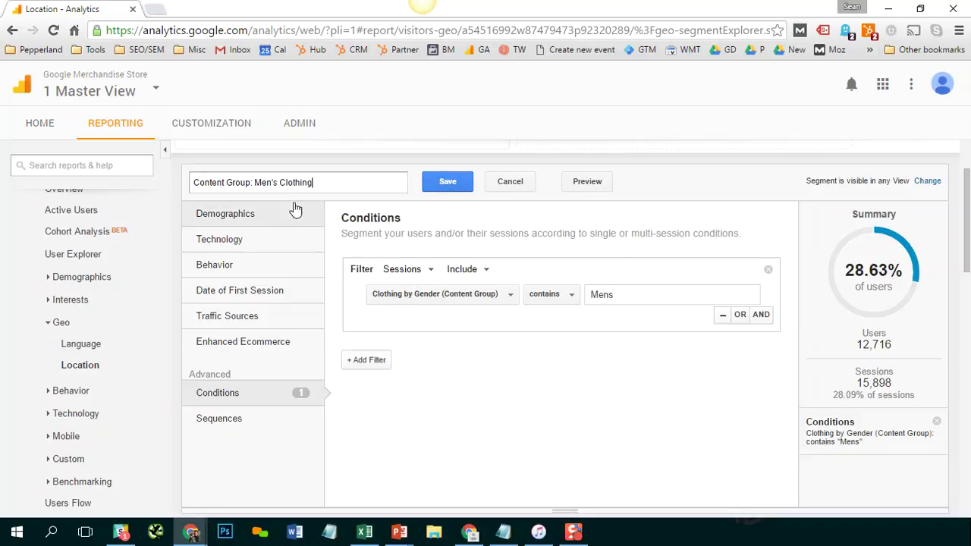
left_click(446, 194)
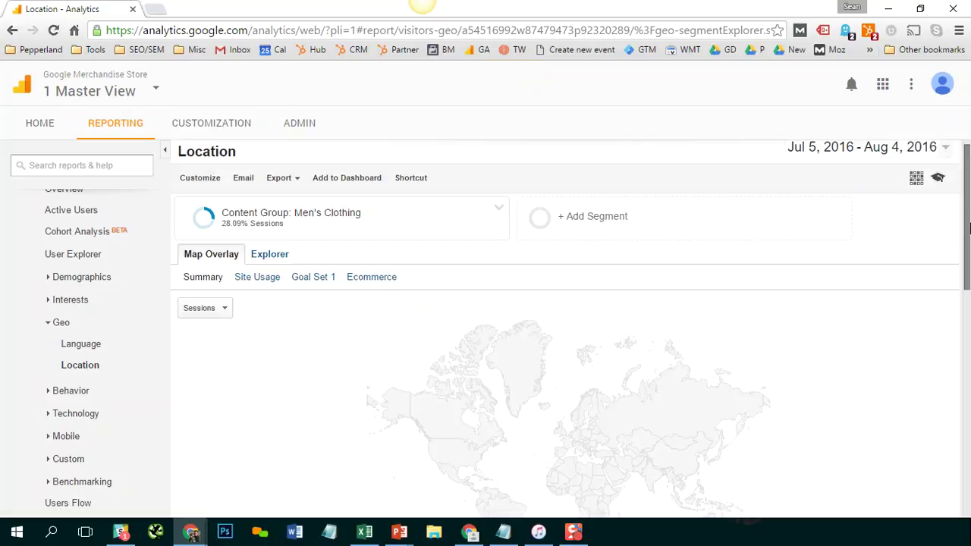
Set the primary dimension to Country and inspect the United States on the world map.
scroll(967, 263, "down", 2)
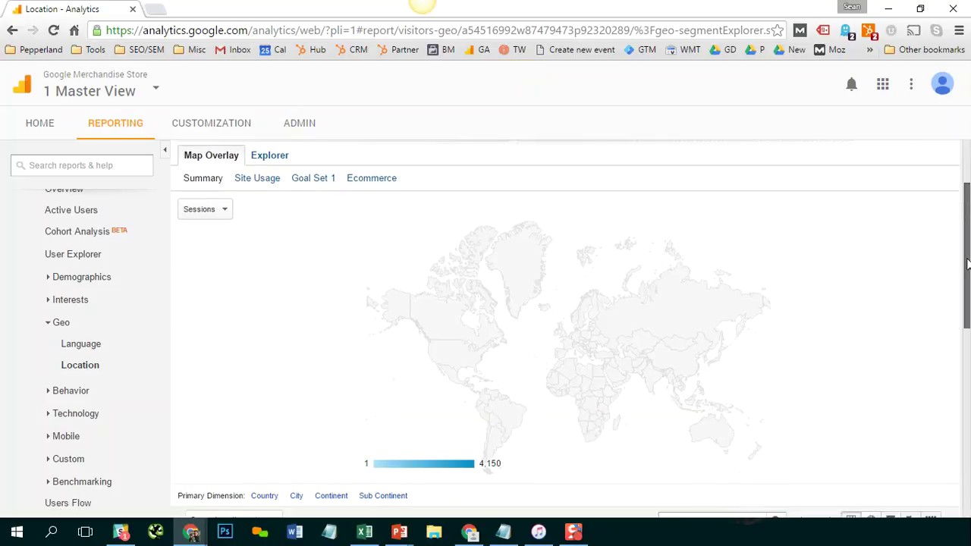
left_click_drag(966, 263, 967, 321)
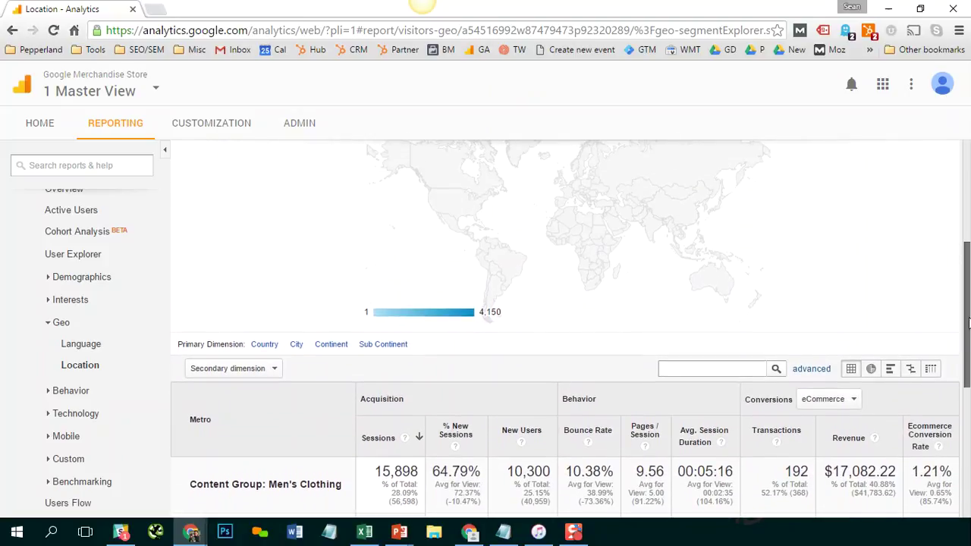
left_click(265, 346)
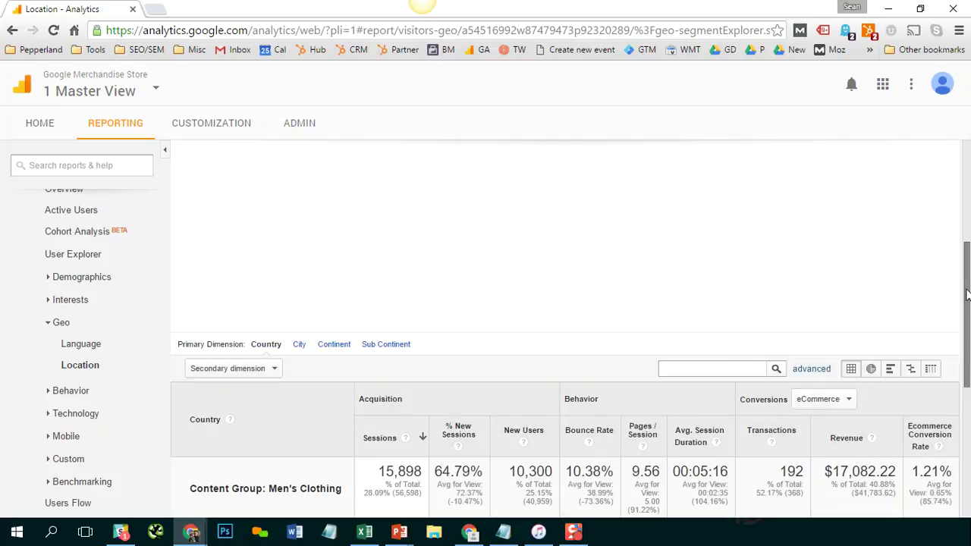
mouse_move(966, 295)
left_mouse_down()
mouse_move(967, 193)
mouse_move(944, 339)
mouse_move(967, 299)
mouse_move(966, 262)
mouse_move(967, 294)
left_mouse_up()
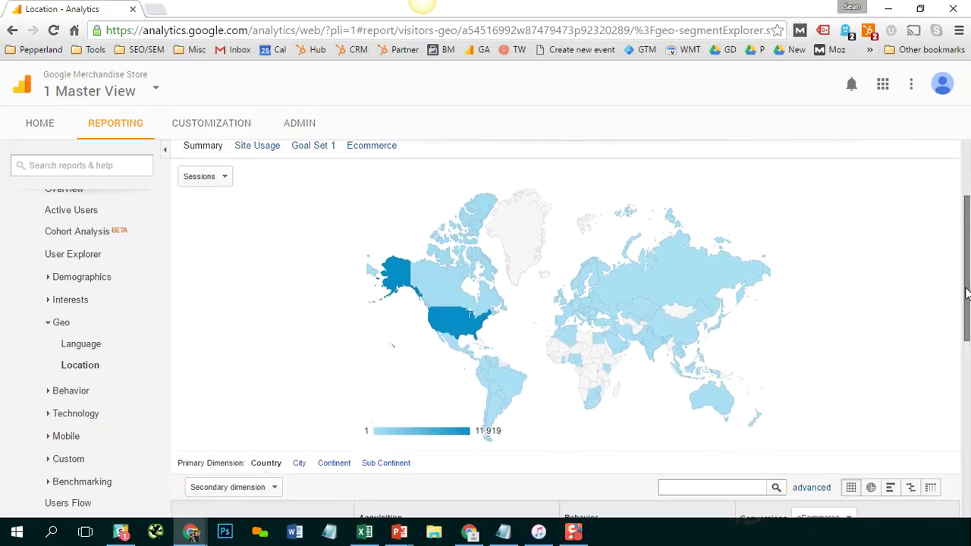
mouse_move(448, 336)
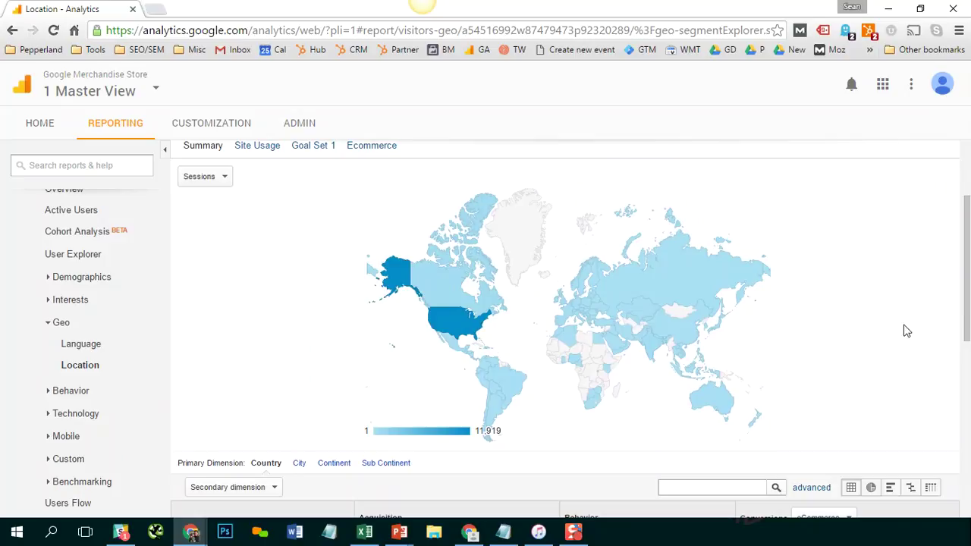
Review the country table for the men's clothing segment, and switch the primary dimension to City to inspect its map.
left_click_drag(967, 290, 967, 273)
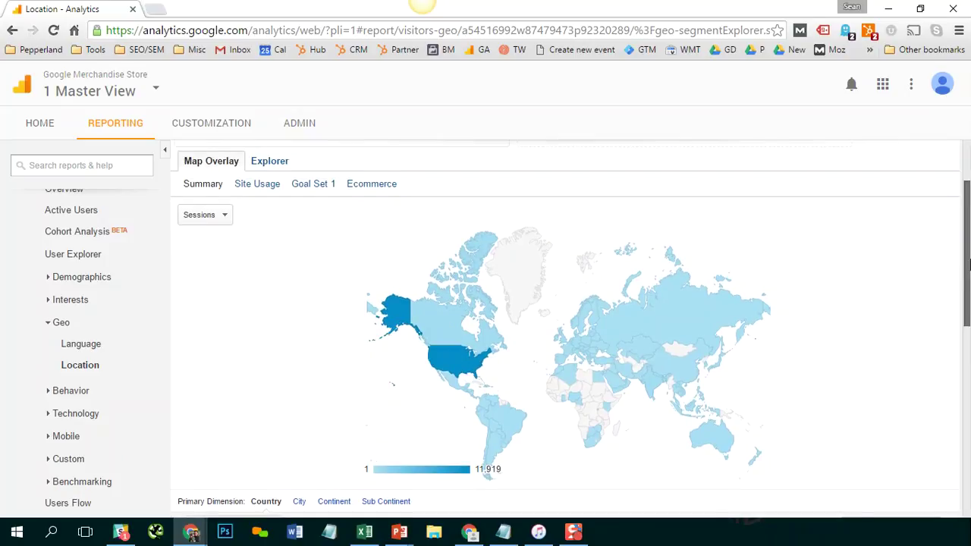
left_click_drag(966, 273, 954, 415)
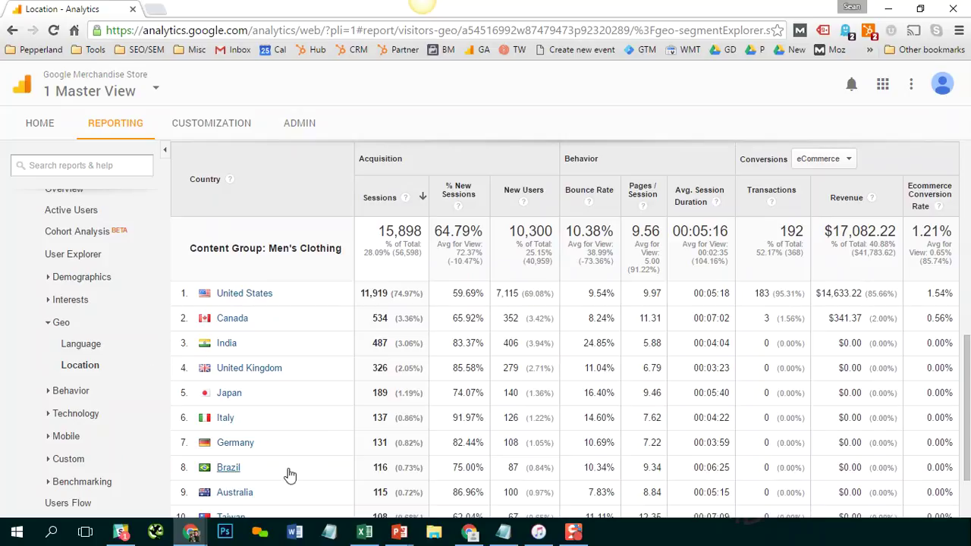
left_click_drag(968, 379, 967, 407)
scroll(428, 334, "up", 4)
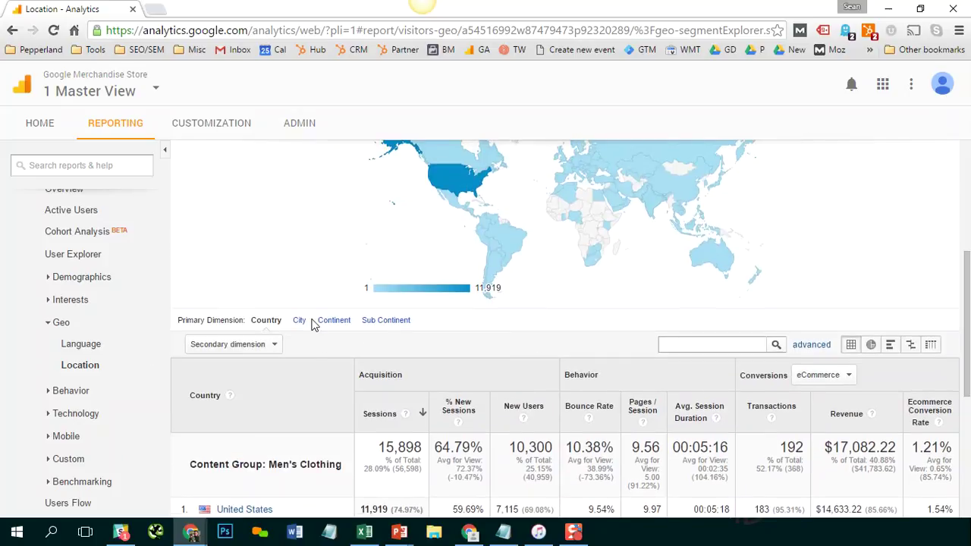
left_click(299, 321)
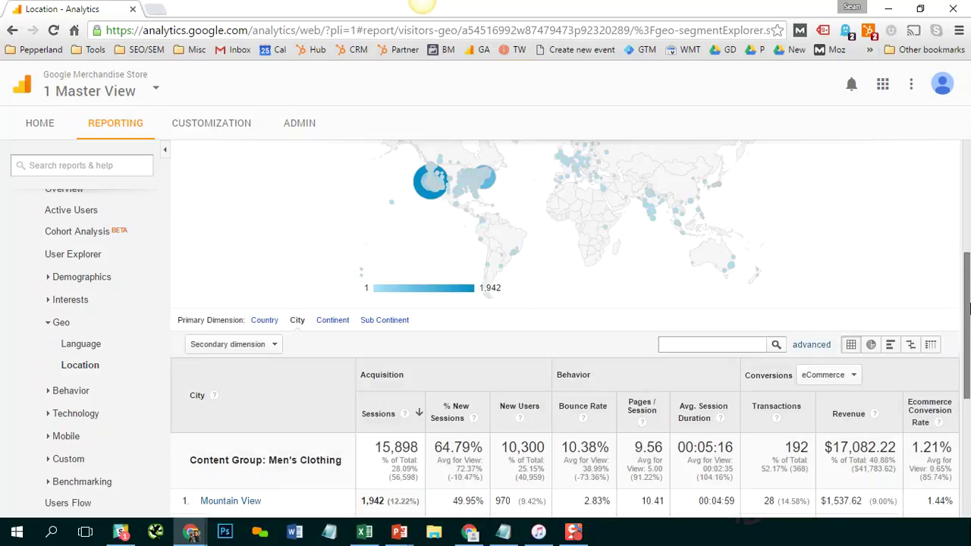
left_click_drag(969, 338, 969, 254)
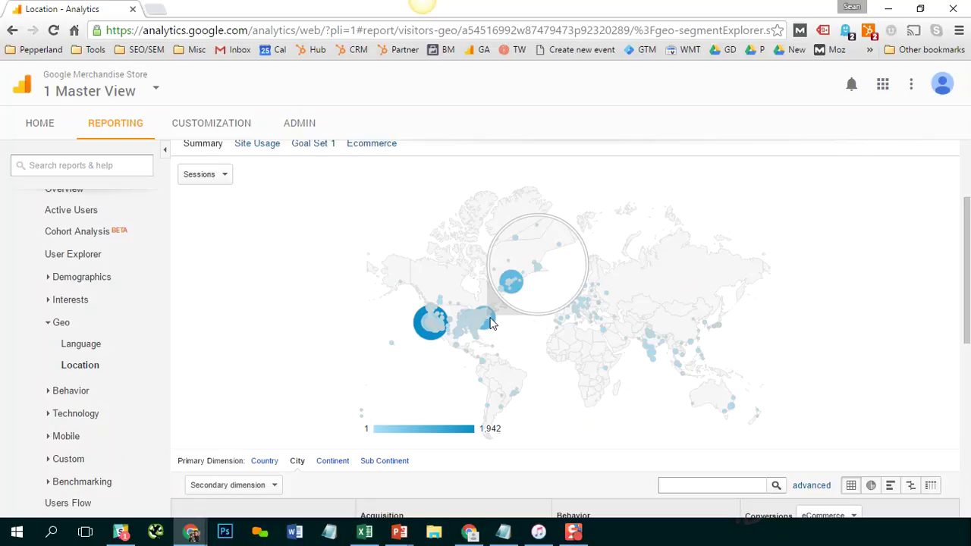
Start adding the Location report to a new dashboard named GEO.
left_click_drag(969, 241, 966, 140)
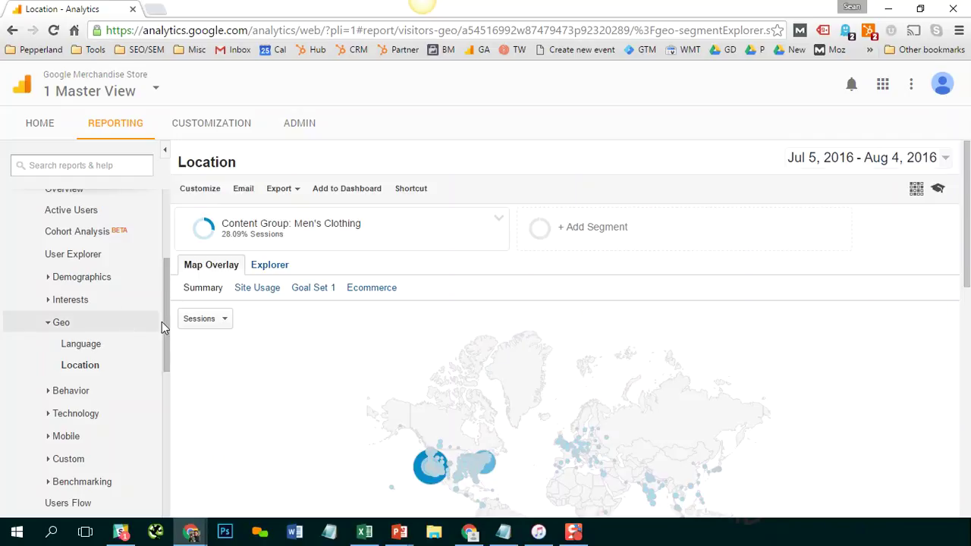
mouse_move(162, 326)
left_mouse_down()
mouse_move(164, 311)
mouse_move(165, 339)
left_mouse_up()
left_click_drag(961, 203, 958, 294)
scroll(958, 295, "up", 3)
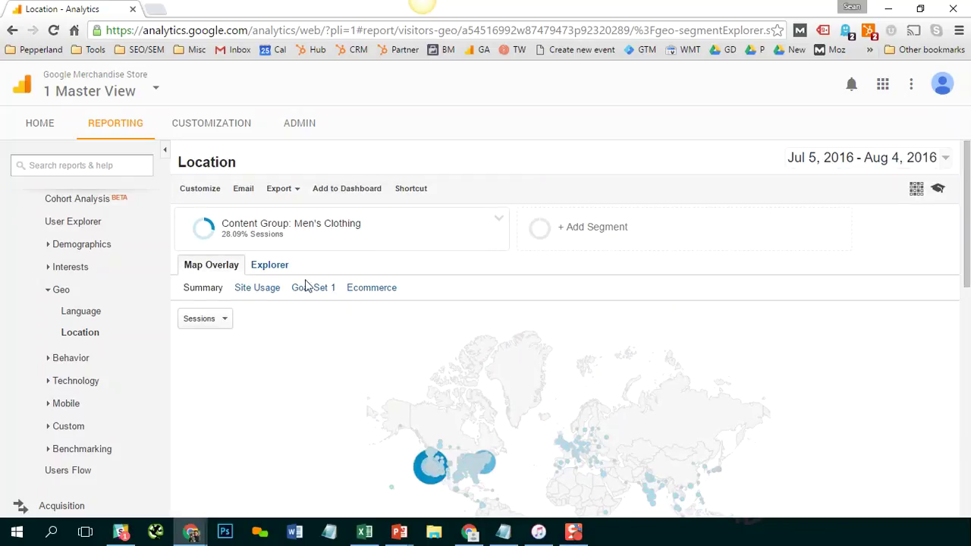
left_click(346, 191)
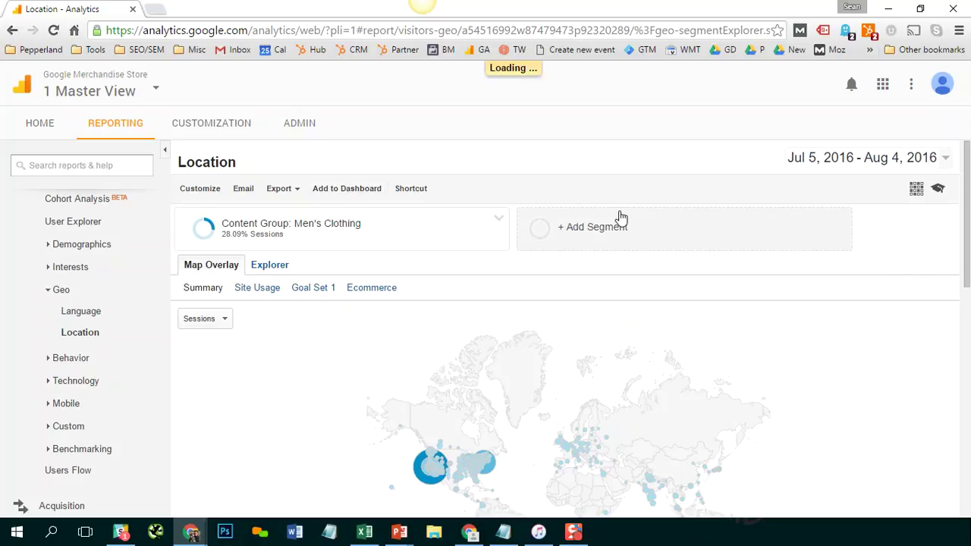
left_click(394, 258)
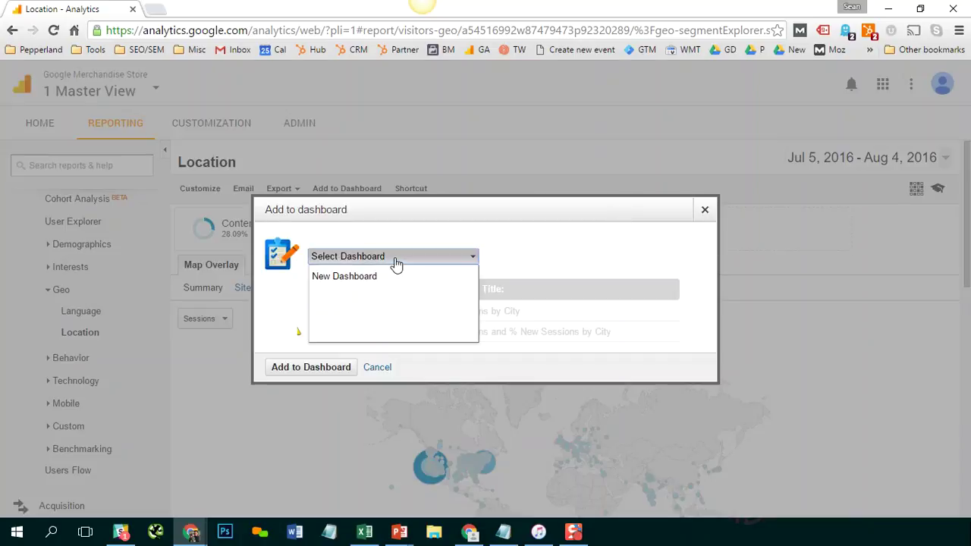
left_click(372, 277)
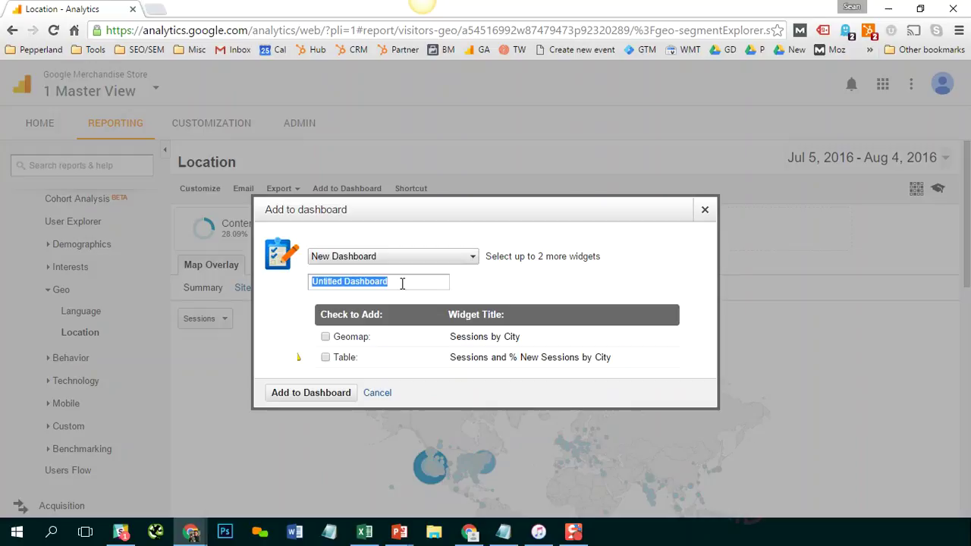
type("GEO")
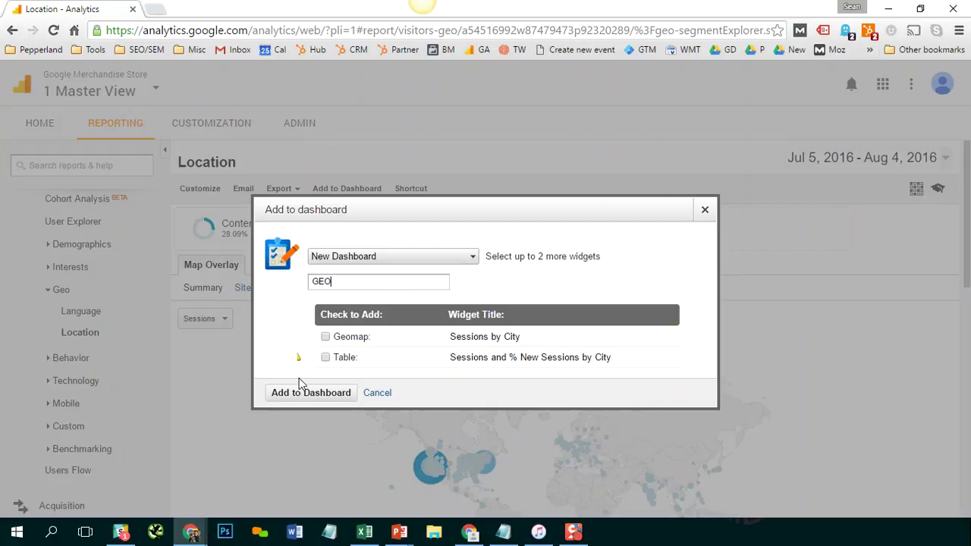
left_click(311, 395)
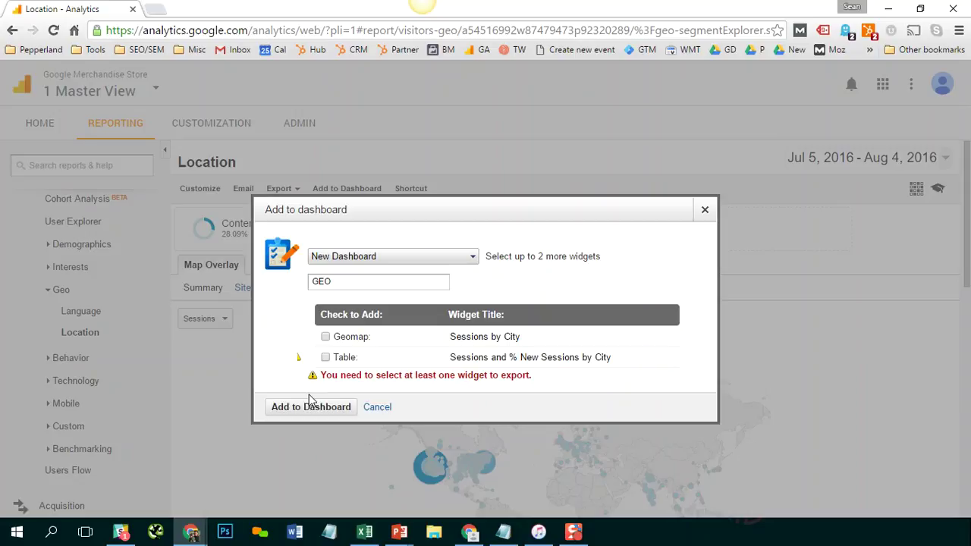
Include the Geomap and Table widgets with their suggested titles and add them to the GEO dashboard.
left_click(325, 337)
left_click(326, 358)
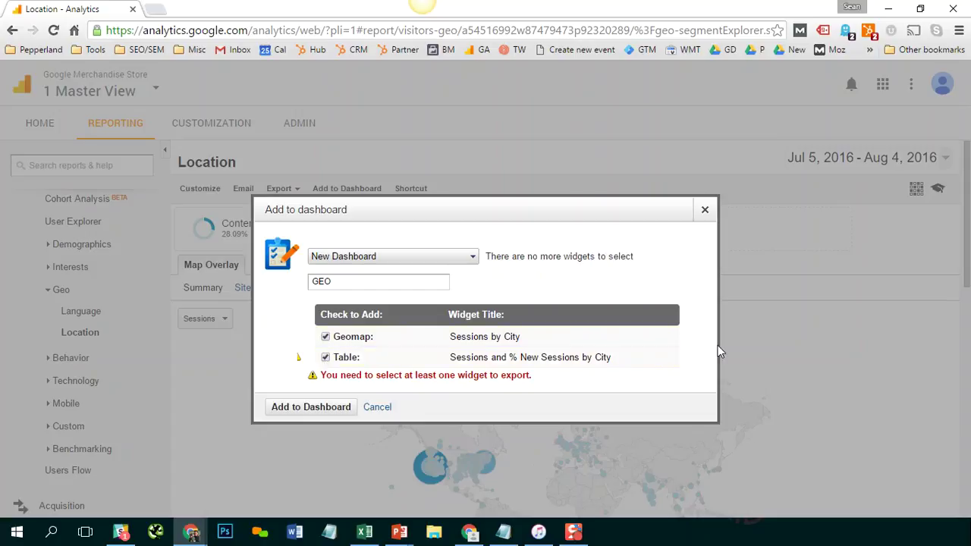
left_click(644, 338)
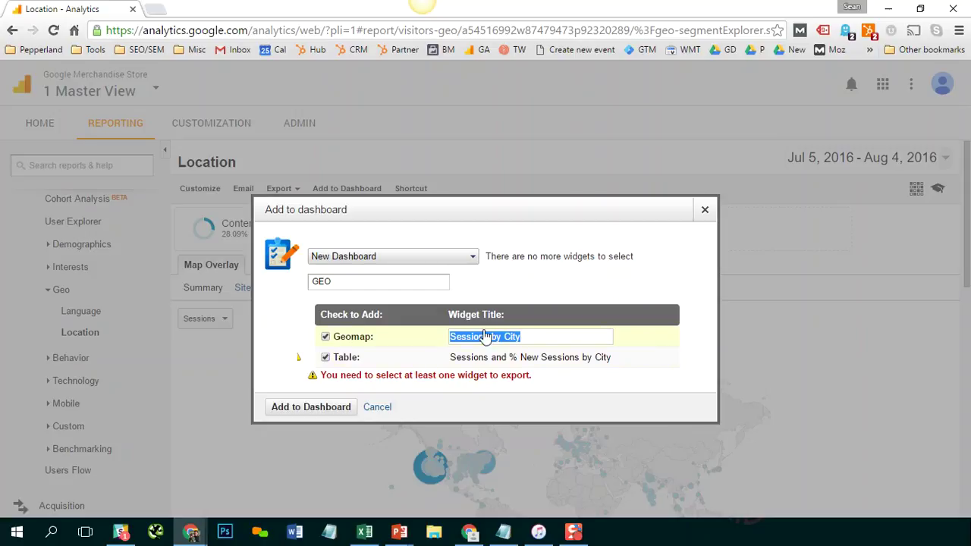
left_click(314, 407)
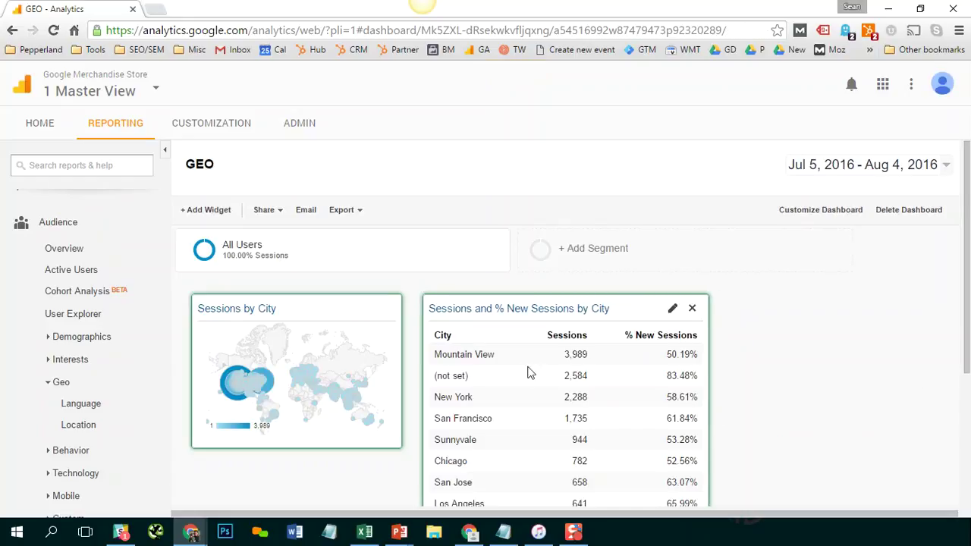
Move the Sessions by City map above the city table and set the dashboard layout to a single 100% column.
scroll(812, 263, "down", 1)
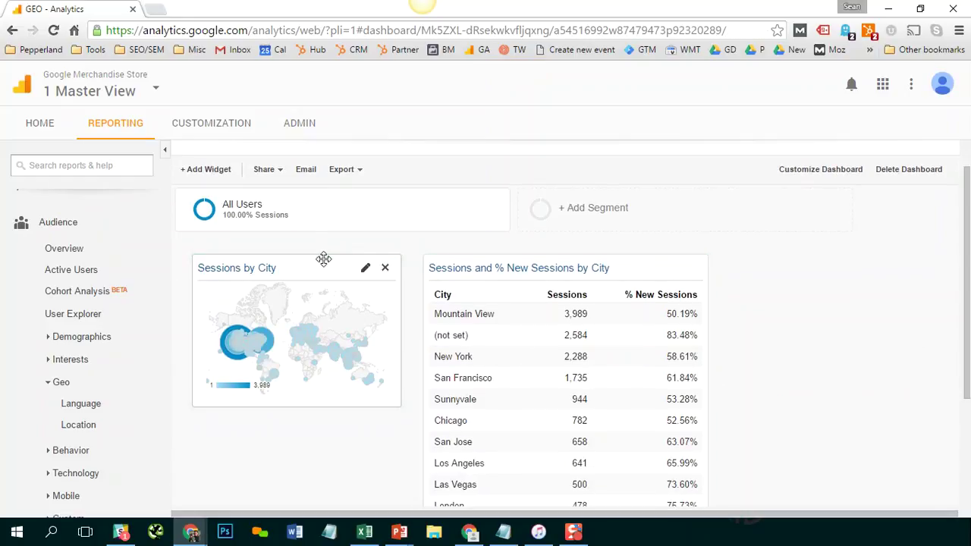
left_click_drag(326, 258, 698, 267)
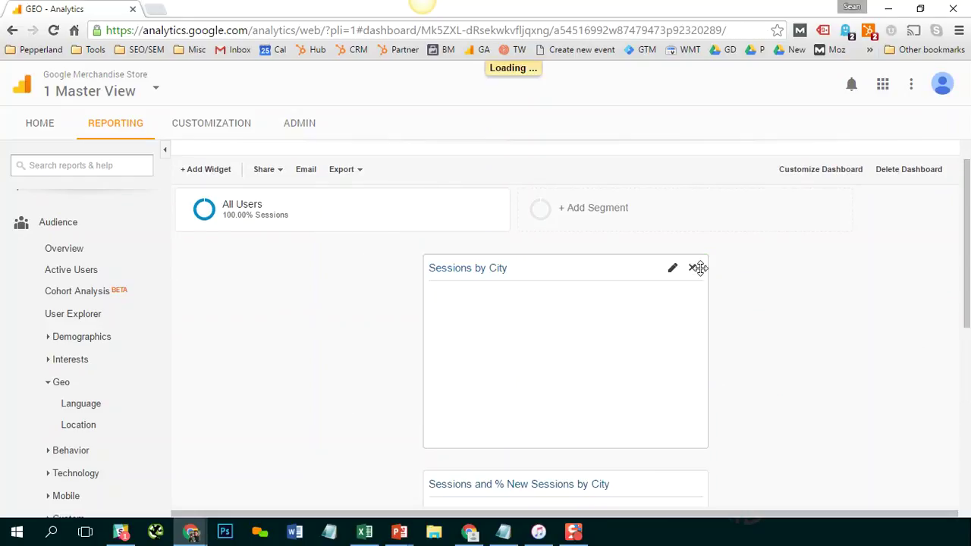
left_click(831, 168)
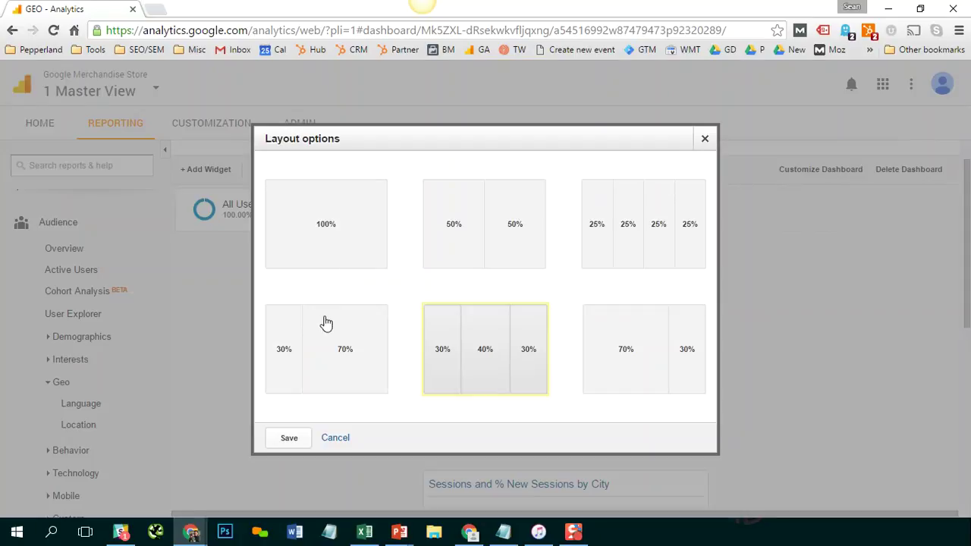
left_click(325, 243)
left_click(289, 437)
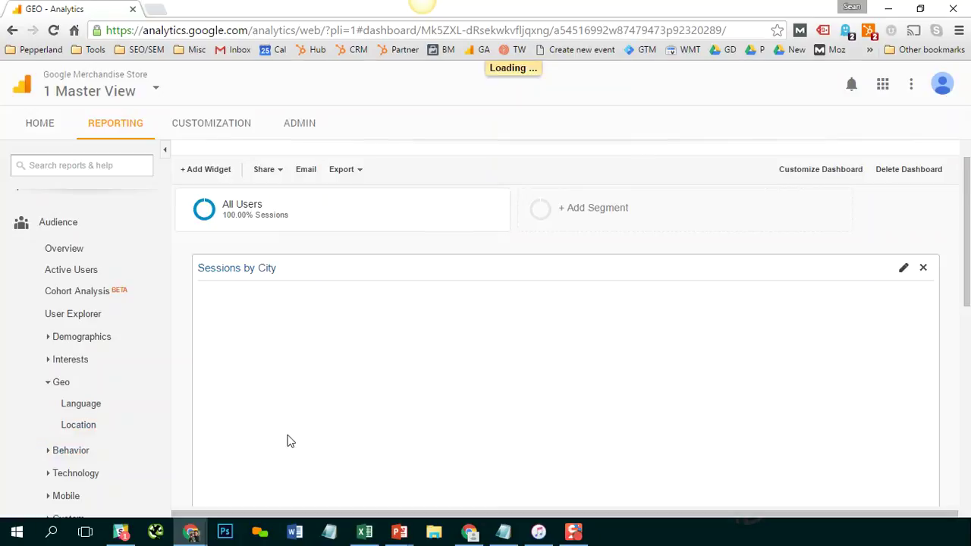
Replace the All Users segment on the dashboard with Content Group: Men's Clothing and apply it.
mouse_move(966, 275)
left_mouse_down()
mouse_move(966, 389)
mouse_move(968, 247)
mouse_move(968, 295)
left_mouse_up()
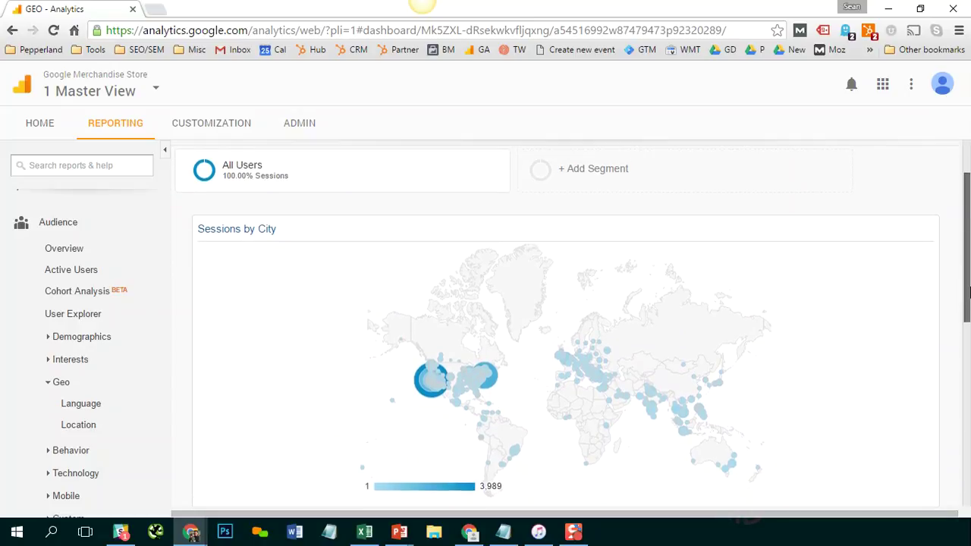
left_click(625, 173)
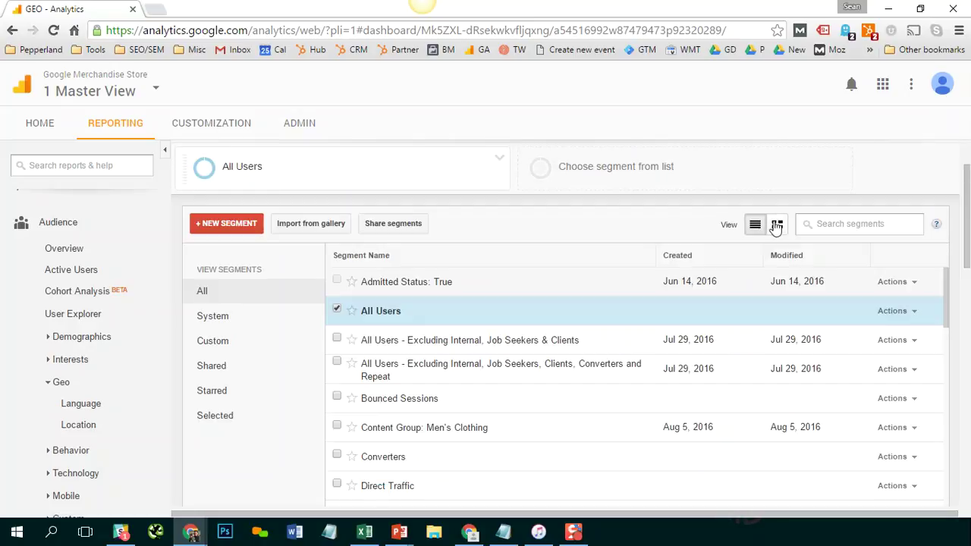
type("conten")
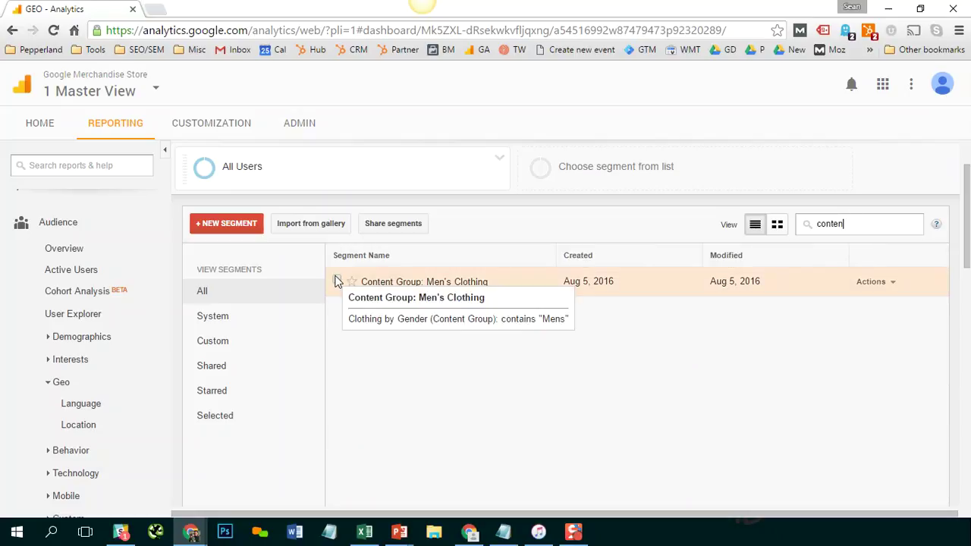
left_click(337, 280)
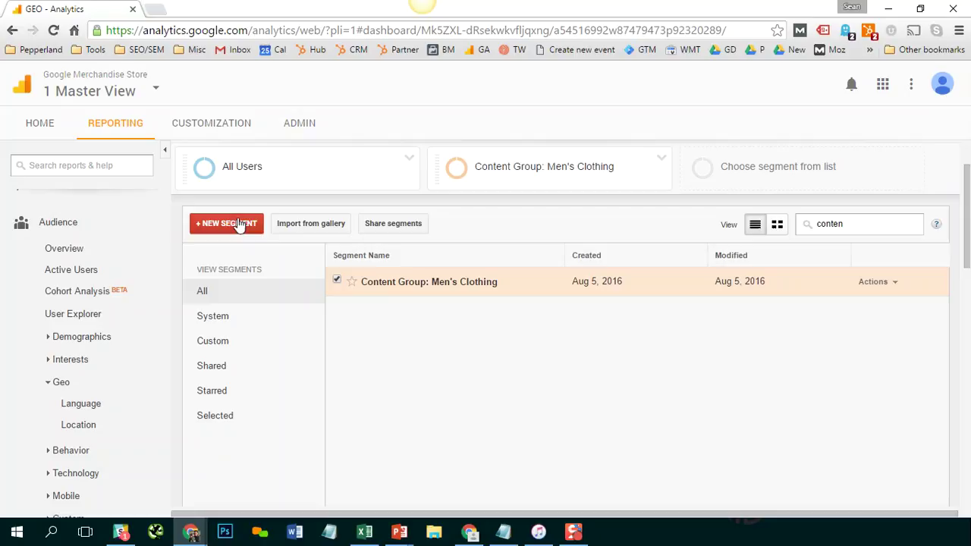
left_click(410, 160)
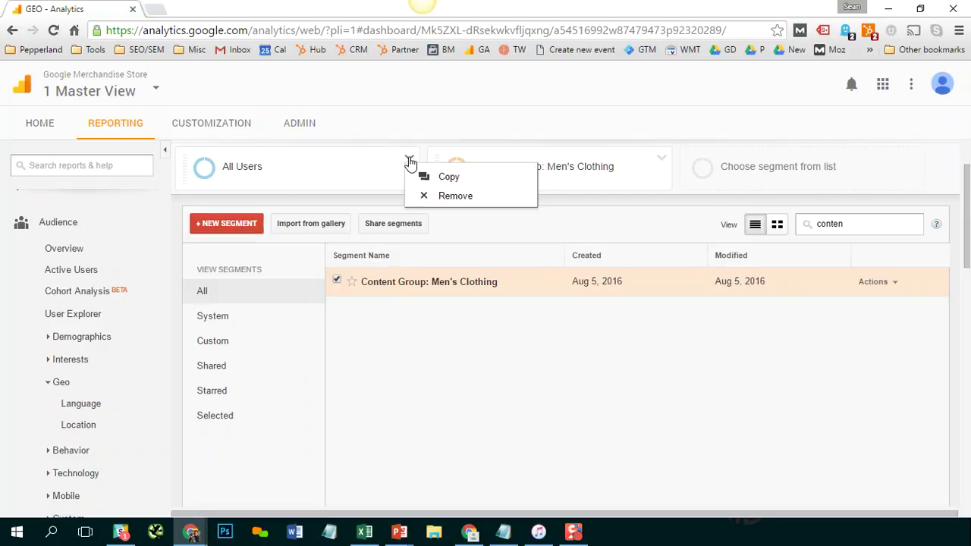
left_click(447, 195)
left_click_drag(969, 209, 969, 258)
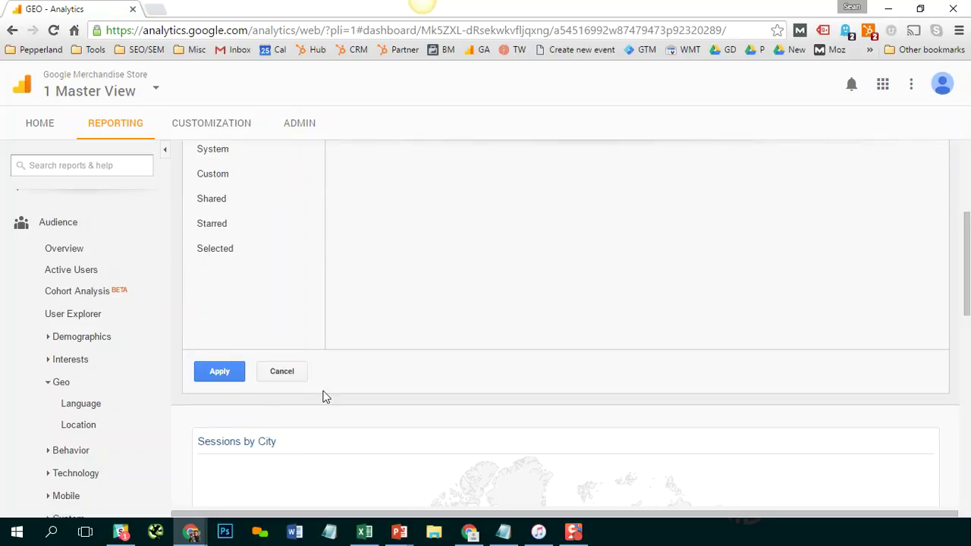
left_click(229, 372)
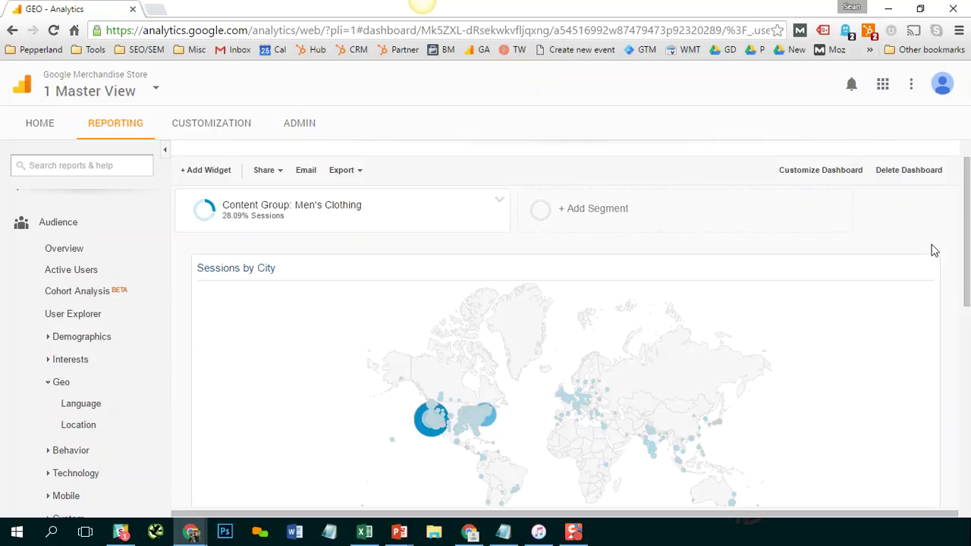
Review the dashboard's city map for the men's clothing segment, and remove the Content Group: Men's Clothing segment.
scroll(941, 303, "down", 5)
scroll(945, 280, "up", 6)
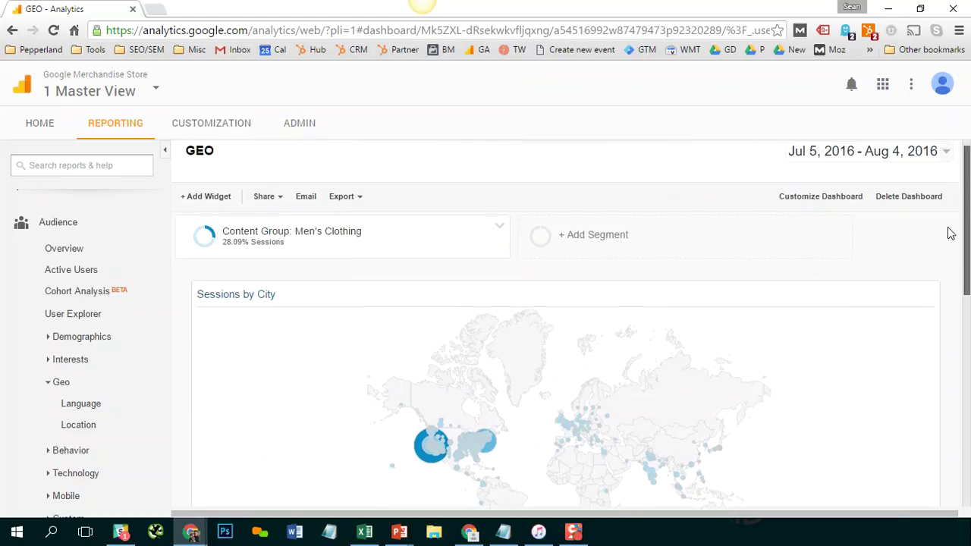
scroll(936, 260, "down", 2)
scroll(939, 264, "up", 1)
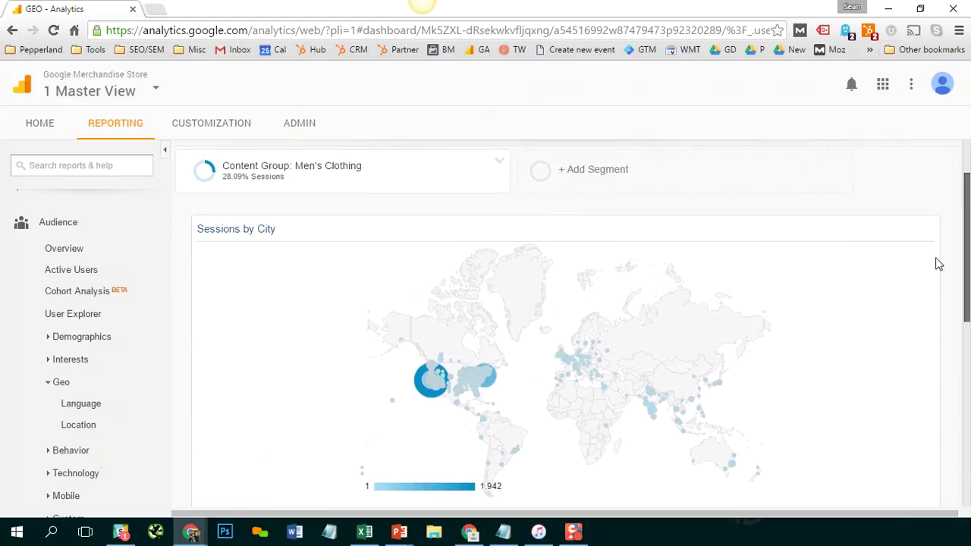
mouse_move(249, 167)
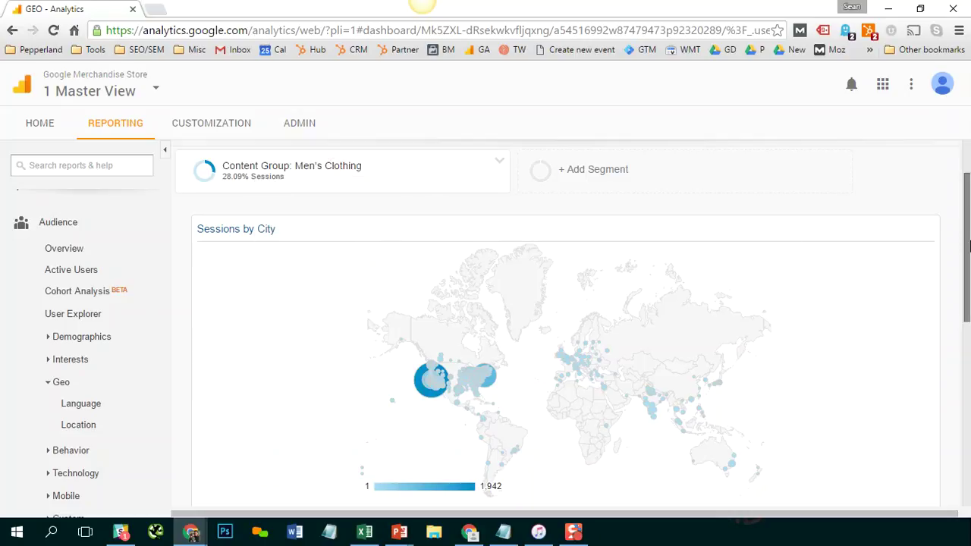
left_click_drag(968, 249, 966, 270)
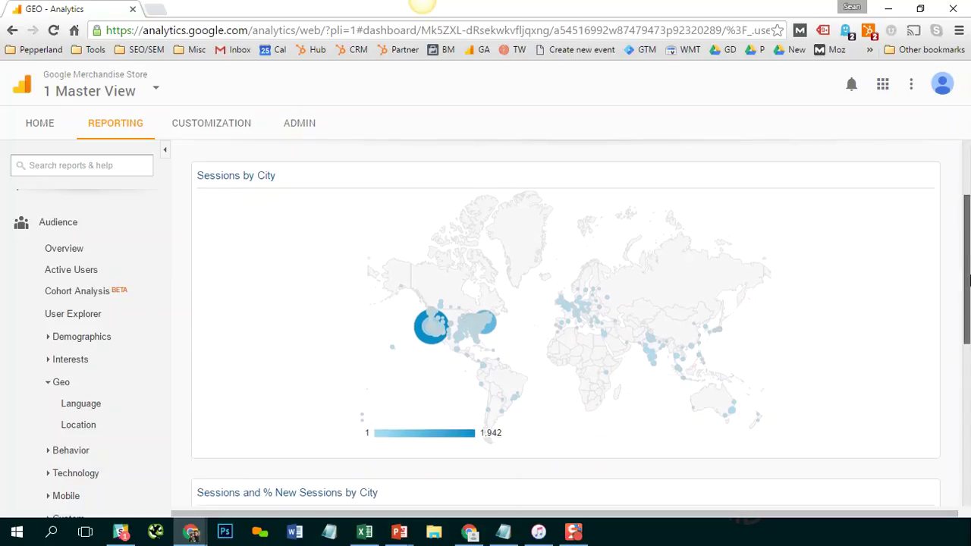
scroll(508, 220, "up", 2)
left_click(500, 245)
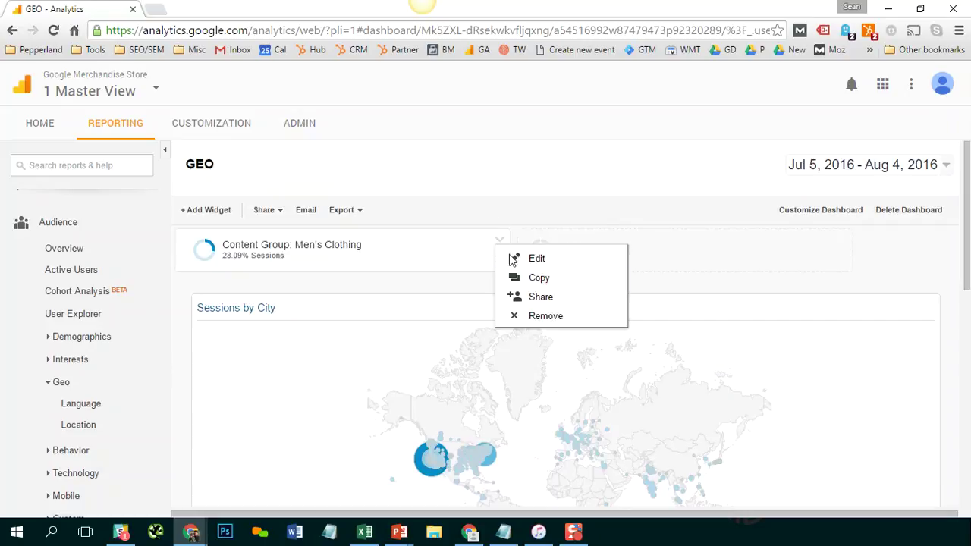
left_click(523, 316)
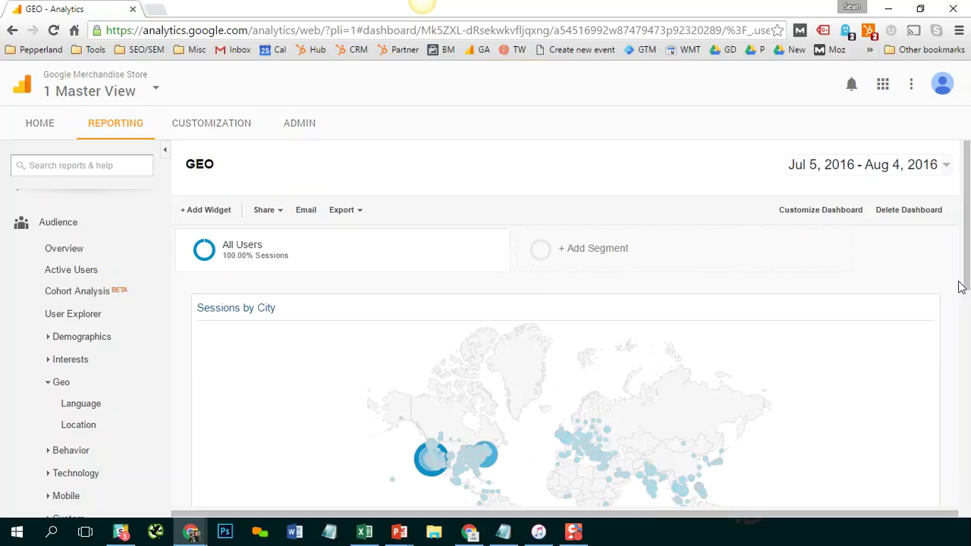
Filter the Sessions by City map widget to only show Clothing by Gender (Content Group) containing "Mens" and save it.
scroll(891, 266, "down", 1)
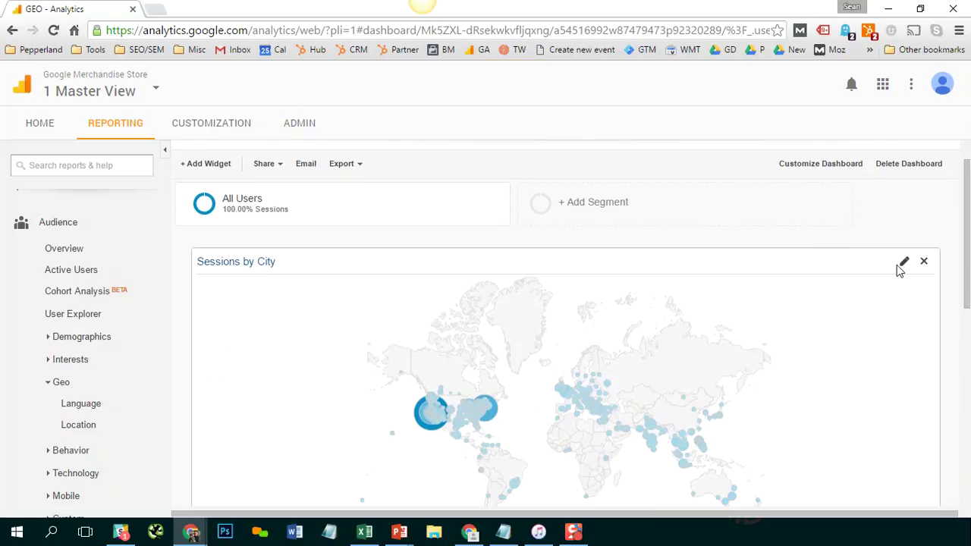
left_click(905, 264)
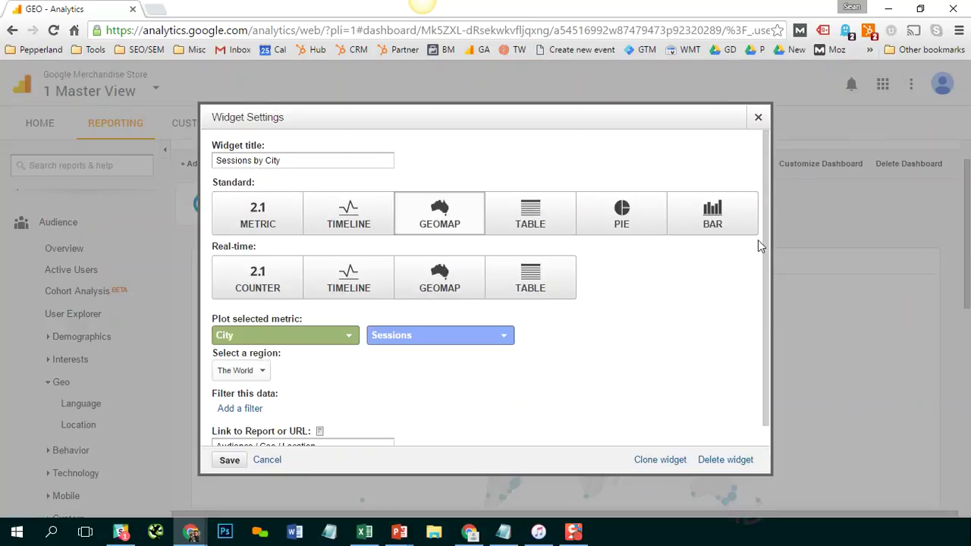
scroll(760, 239, "down", 1)
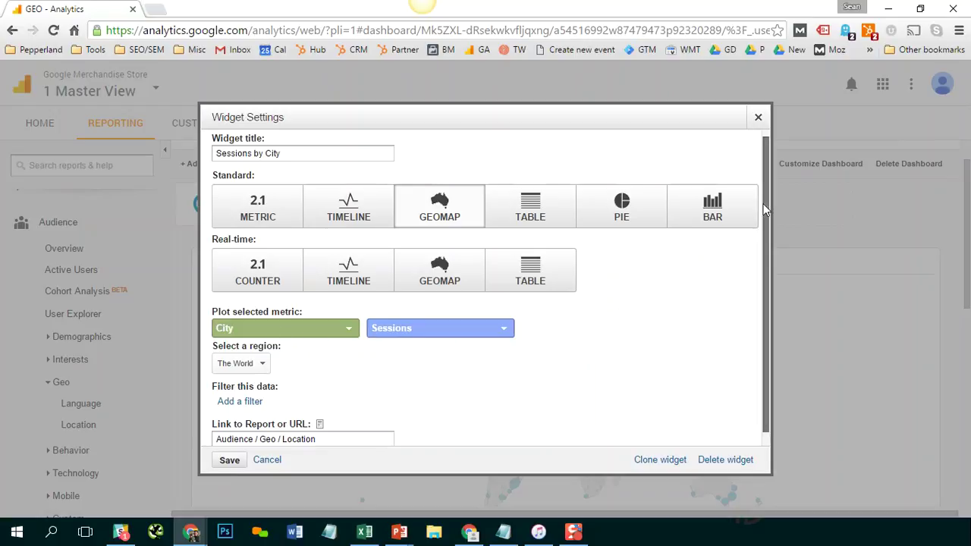
left_click_drag(764, 210, 767, 254)
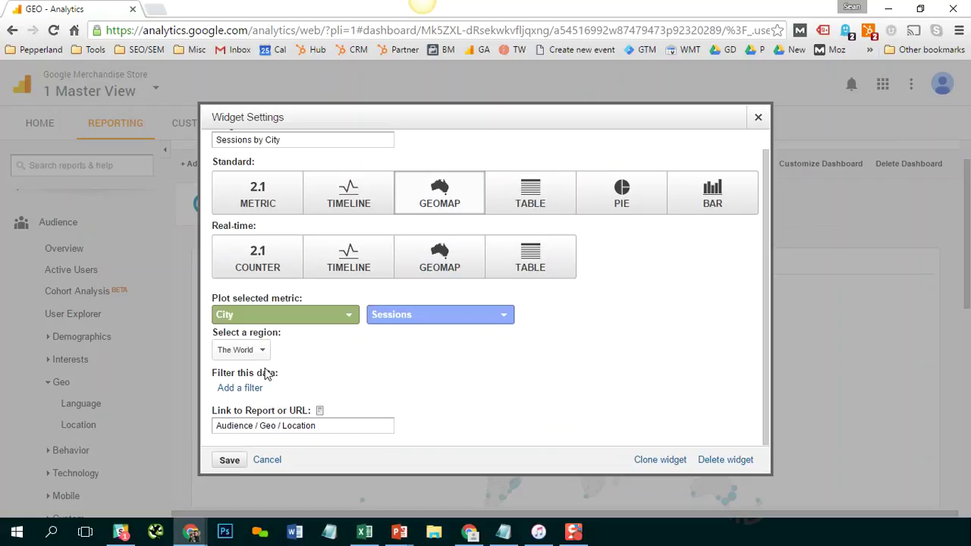
left_click(249, 389)
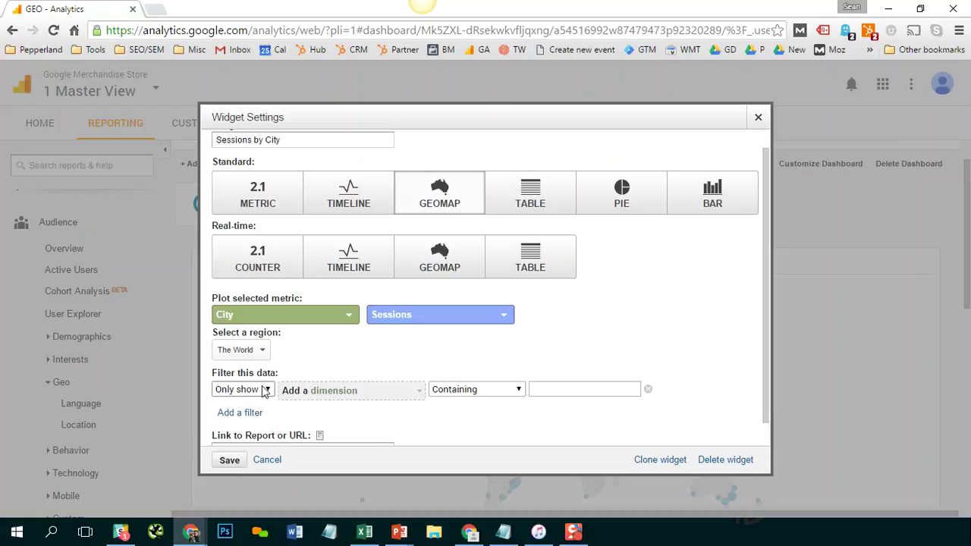
left_click(332, 393)
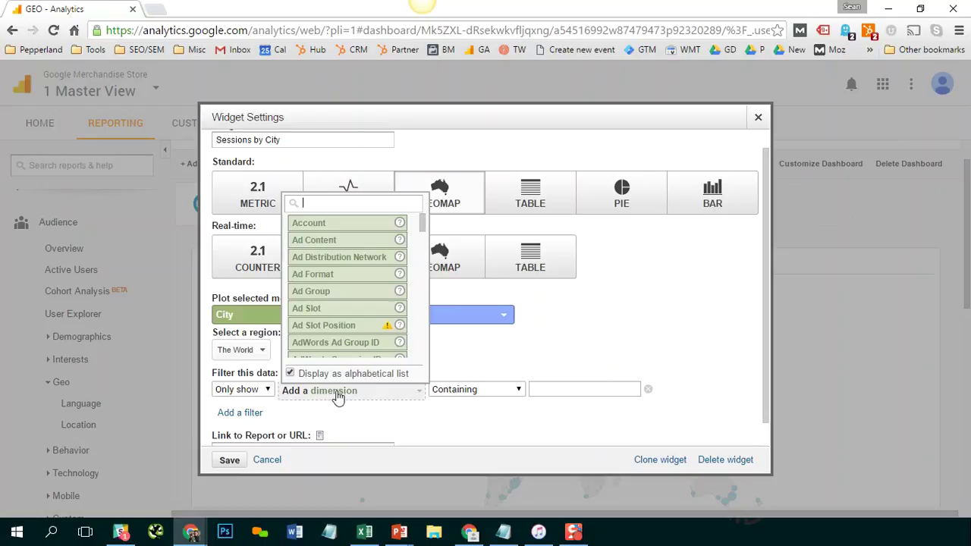
type("conten")
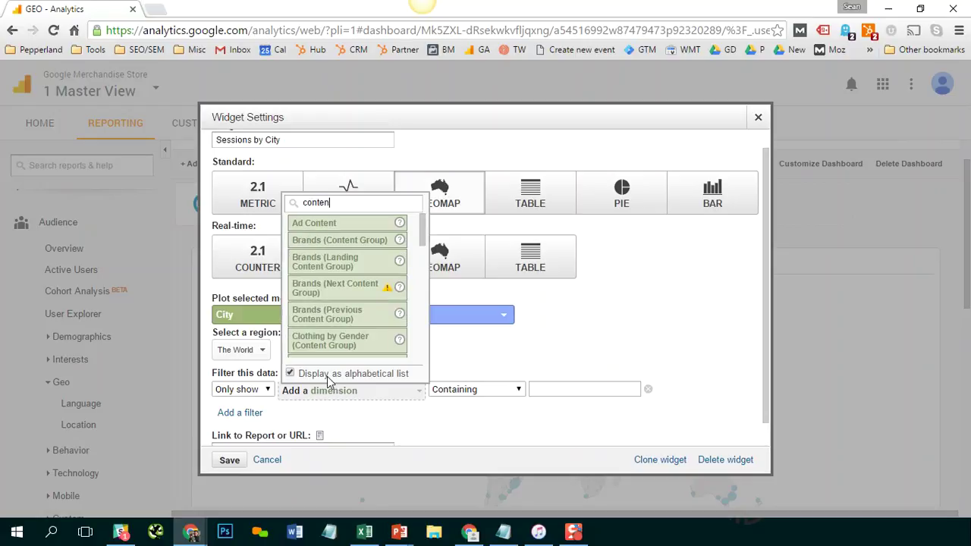
scroll(342, 326, "down", 1)
mouse_move(422, 243)
left_mouse_down()
mouse_move(422, 233)
mouse_move(423, 245)
left_mouse_up()
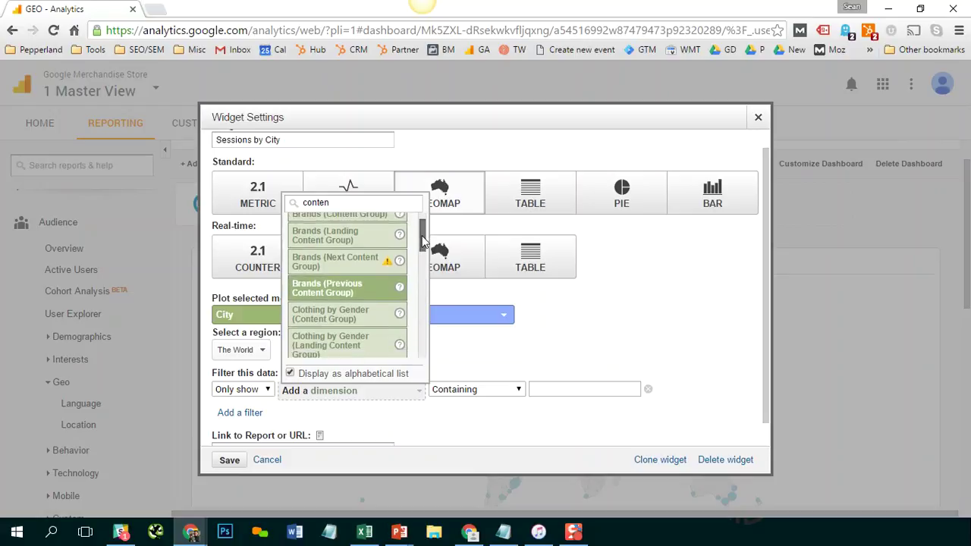
left_click(307, 304)
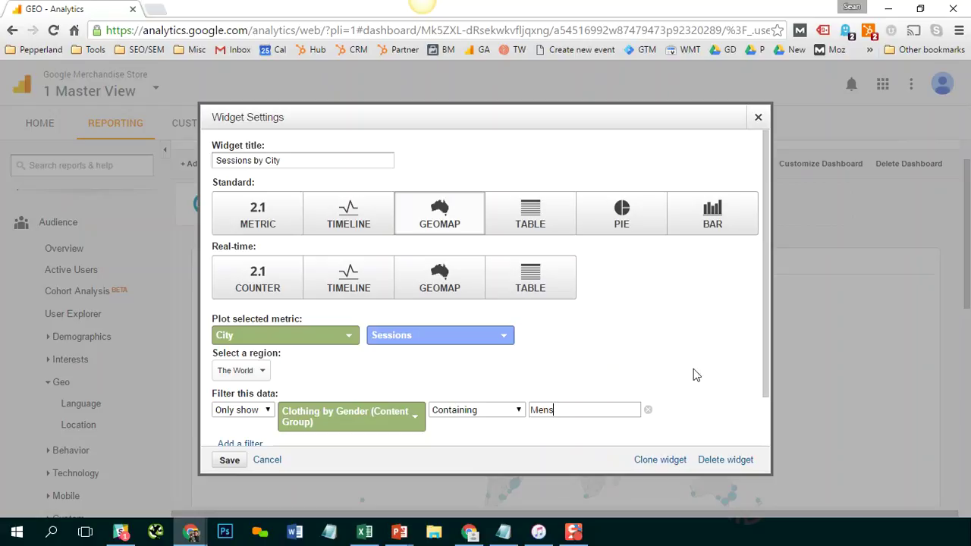
scroll(752, 342, "down", 2)
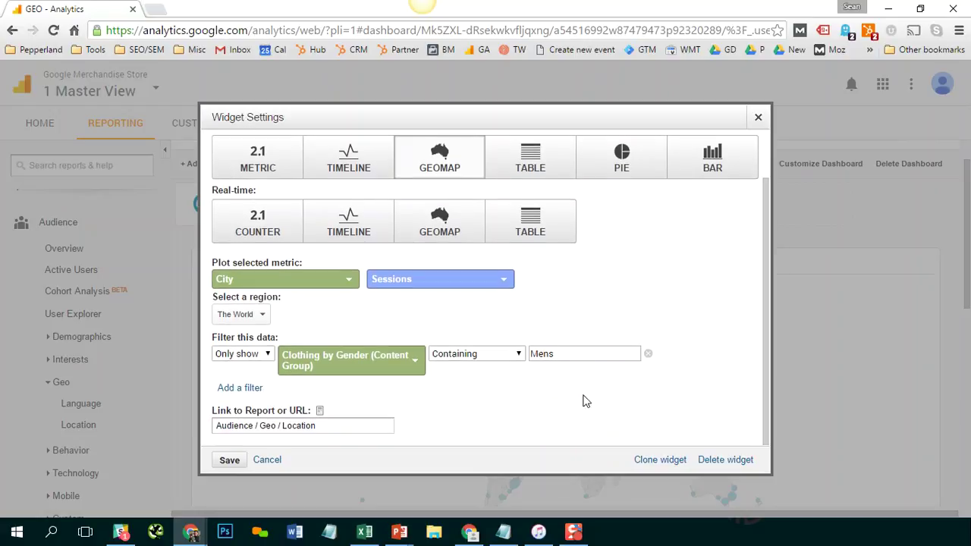
left_click(234, 462)
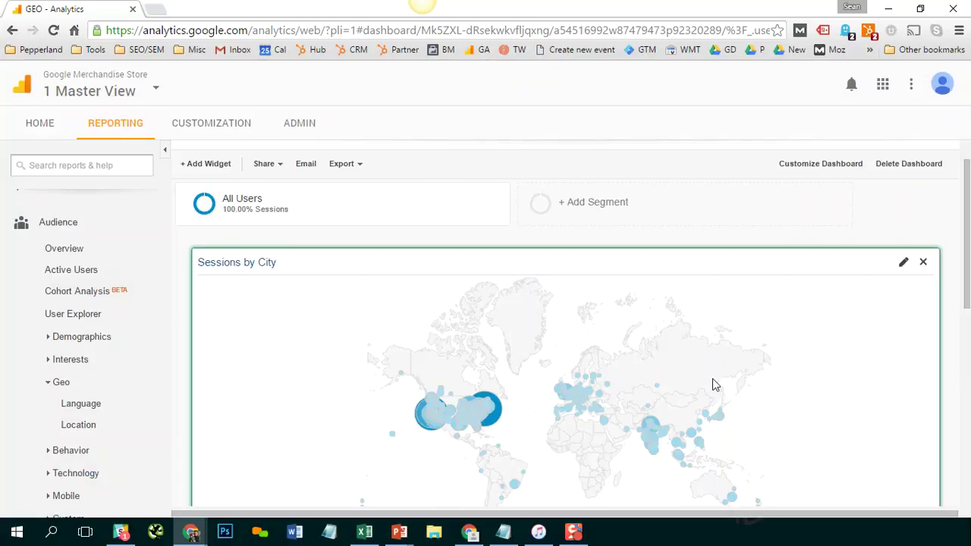
Filter the Sessions and % New Sessions by City table widget to only show Clothing by Gender (Content Group) containing "Mens" and save it.
left_click_drag(965, 182, 965, 235)
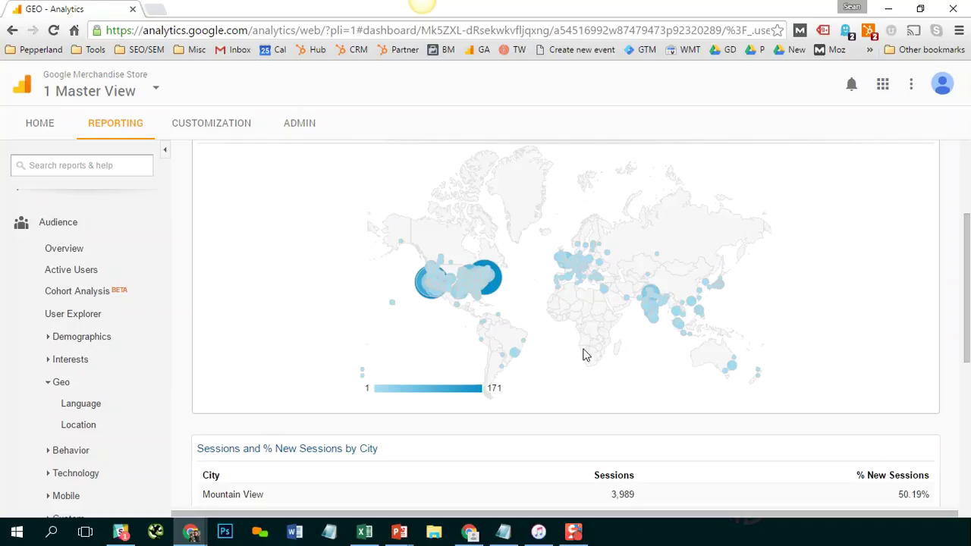
left_click_drag(966, 336, 966, 373)
mouse_move(845, 377)
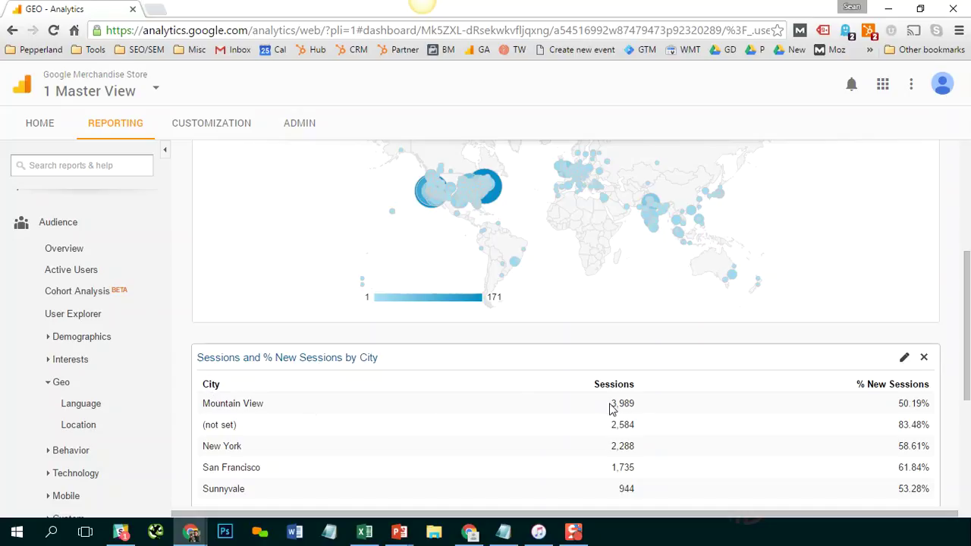
left_click(905, 358)
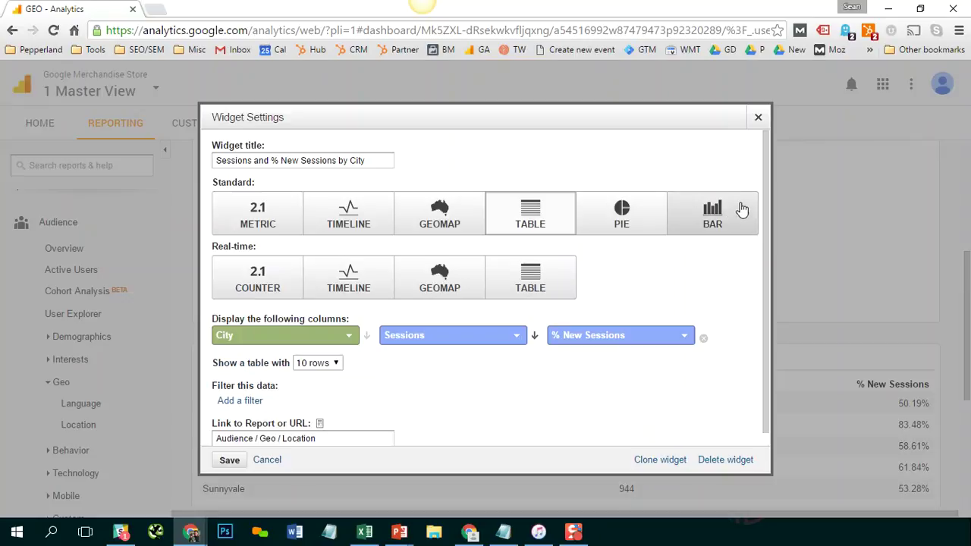
scroll(729, 194, "down", 1)
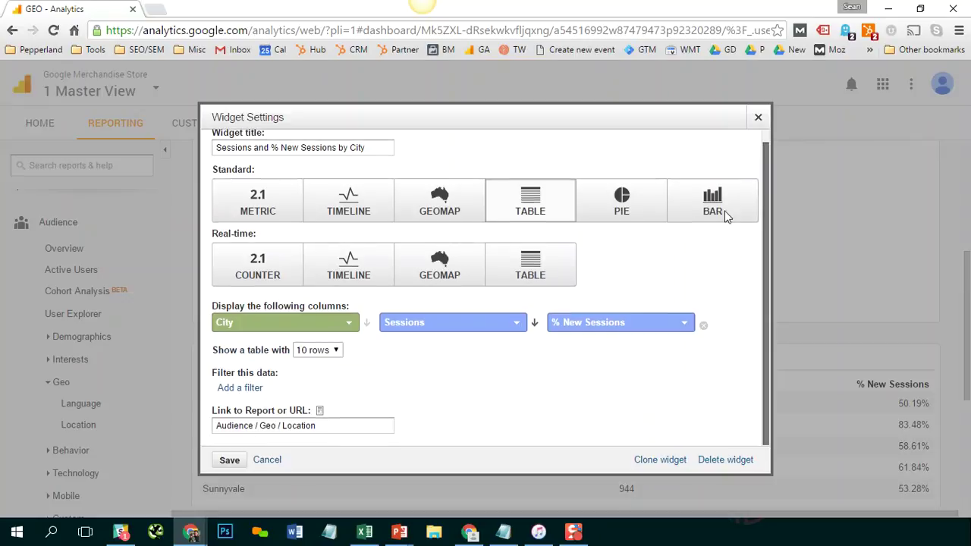
left_click(240, 389)
left_click(341, 395)
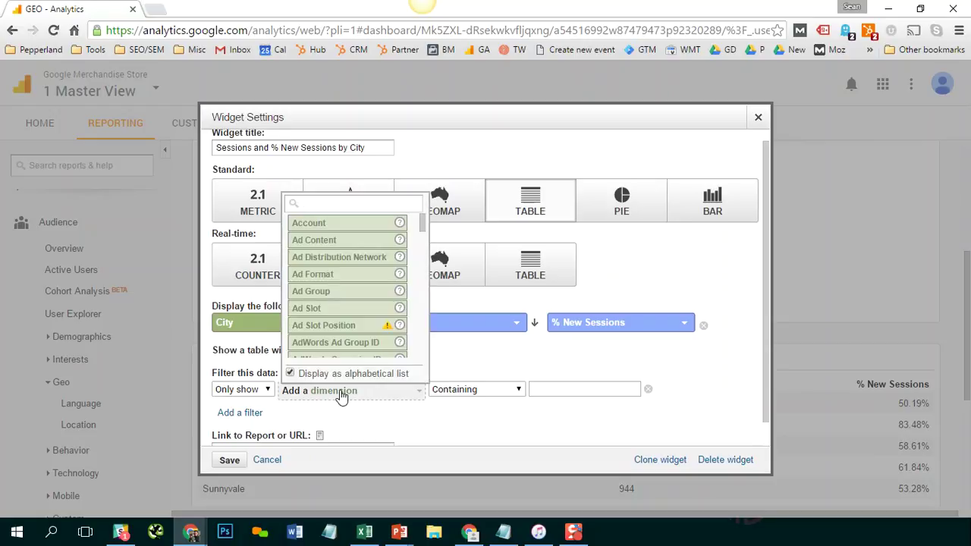
type("conten")
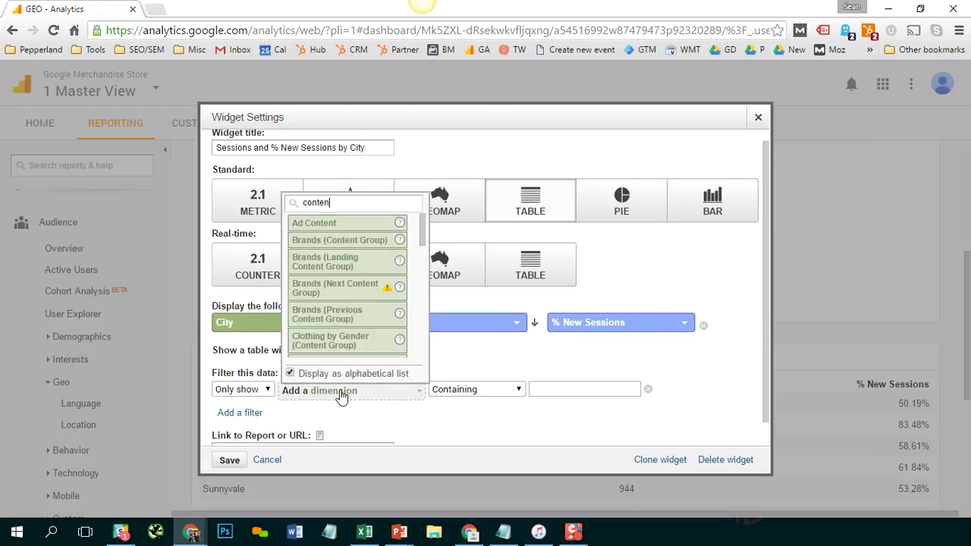
scroll(391, 340, "down", 1)
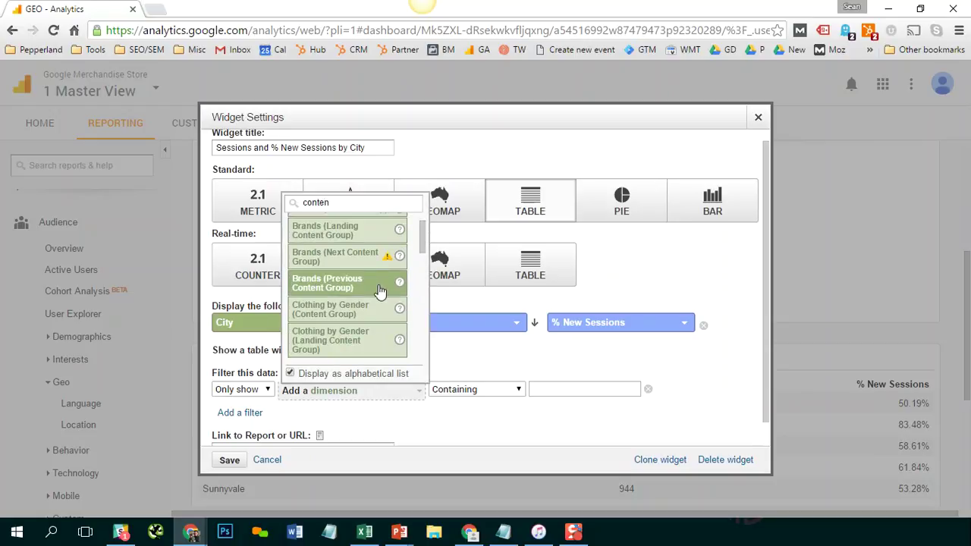
left_click(331, 311)
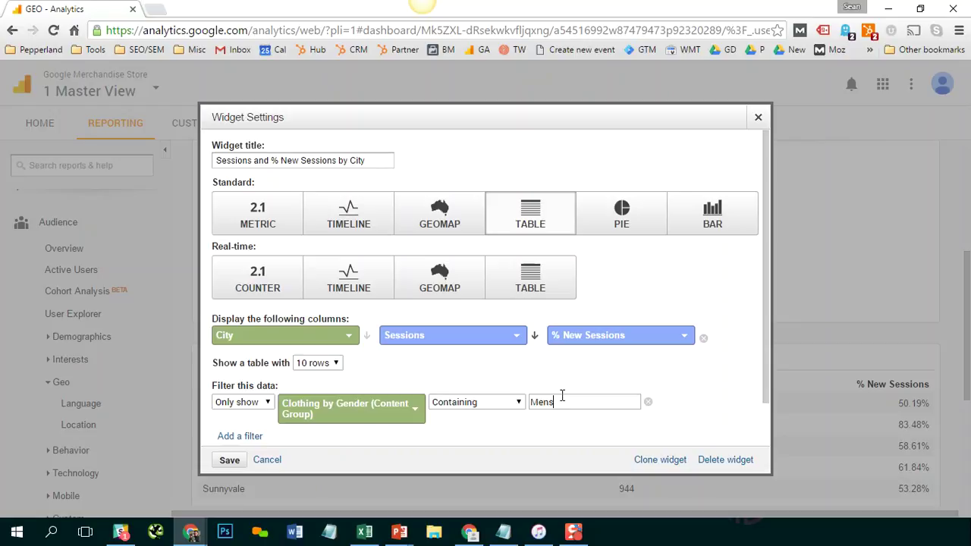
triple_click(276, 90)
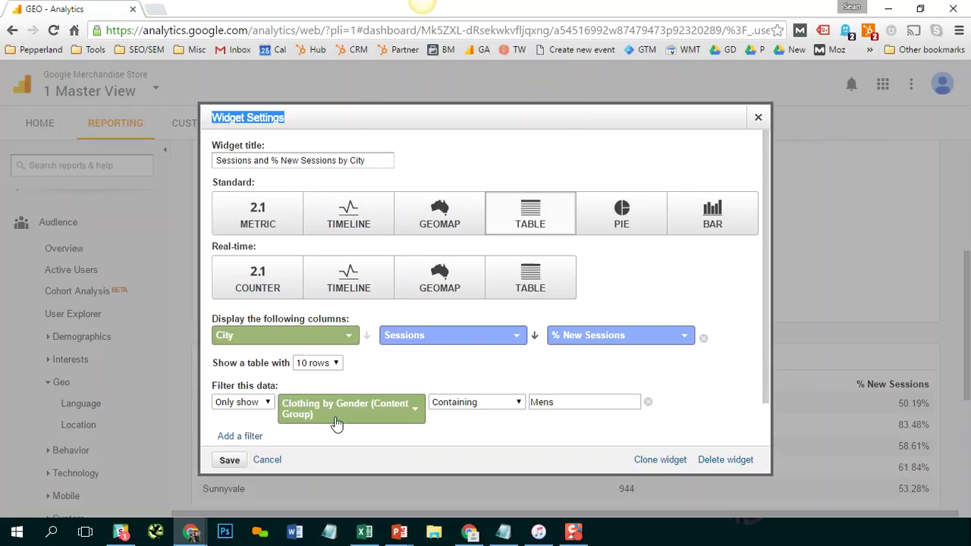
left_click(228, 460)
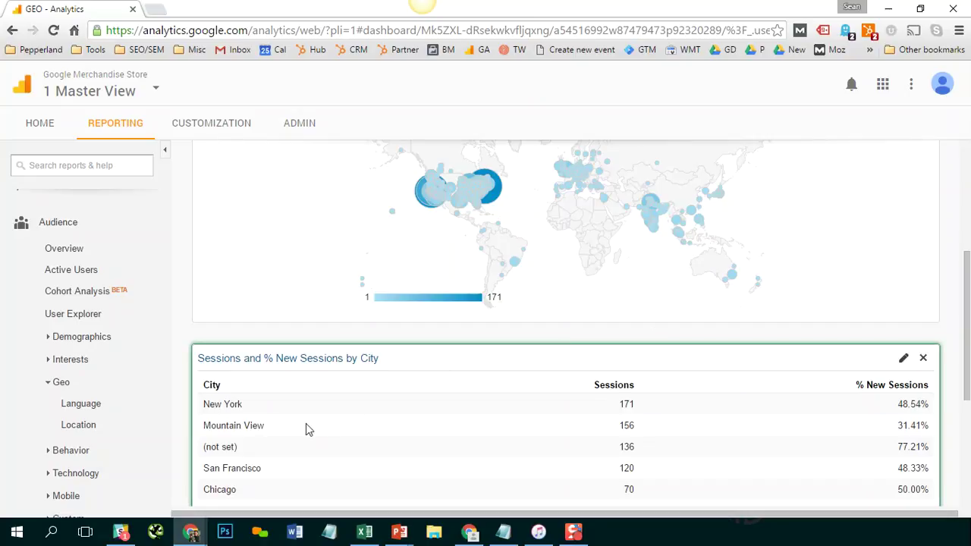
Review the sessions and new-session percentages by city in the filtered table, and return to the start of the GEO dashboard.
scroll(645, 303, "down", 3)
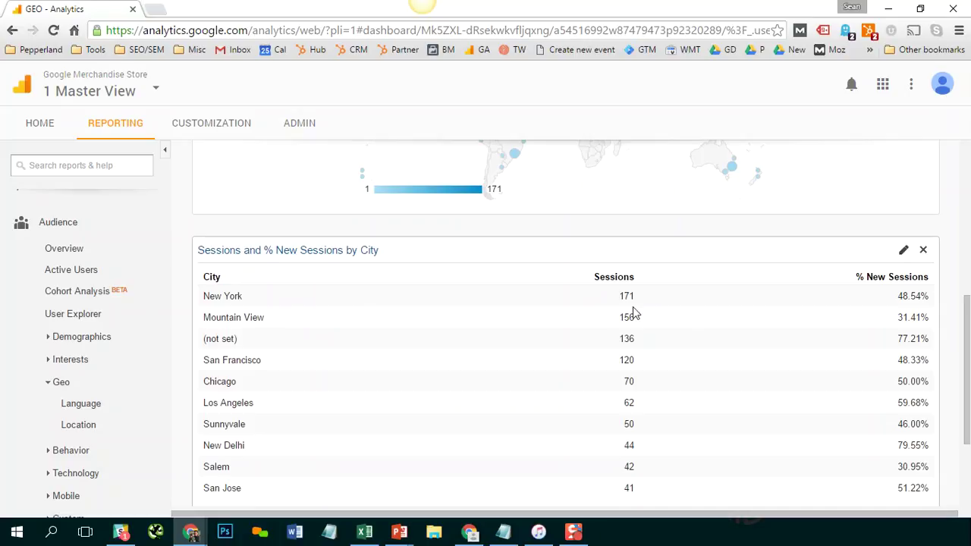
left_click_drag(969, 391, 969, 190)
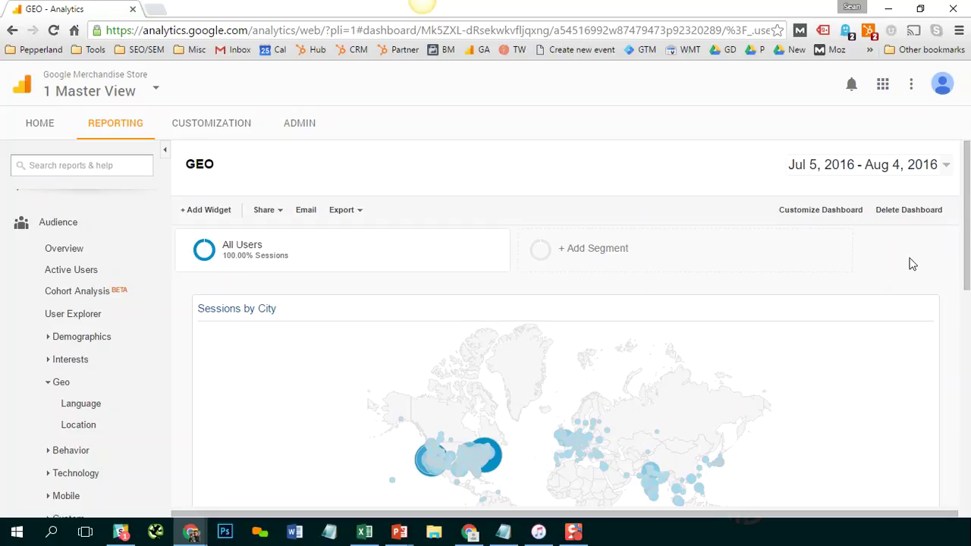
mouse_move(968, 220)
left_mouse_down()
mouse_move(969, 312)
mouse_move(969, 220)
left_mouse_up()
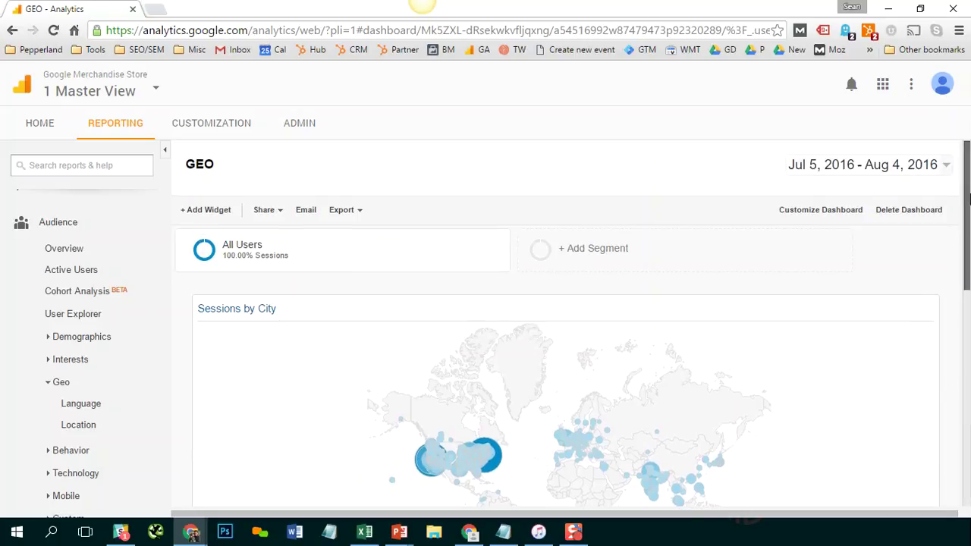
Examine the GEO dashboard's sharing options and its email report settings, including the active-for durations, and cancel the email without sending.
left_click(281, 219)
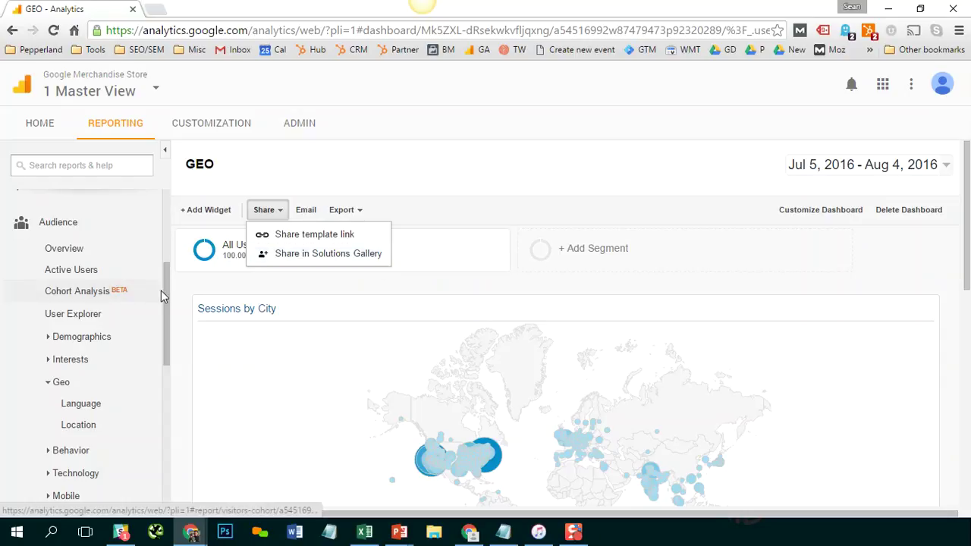
left_click_drag(163, 286, 149, 212)
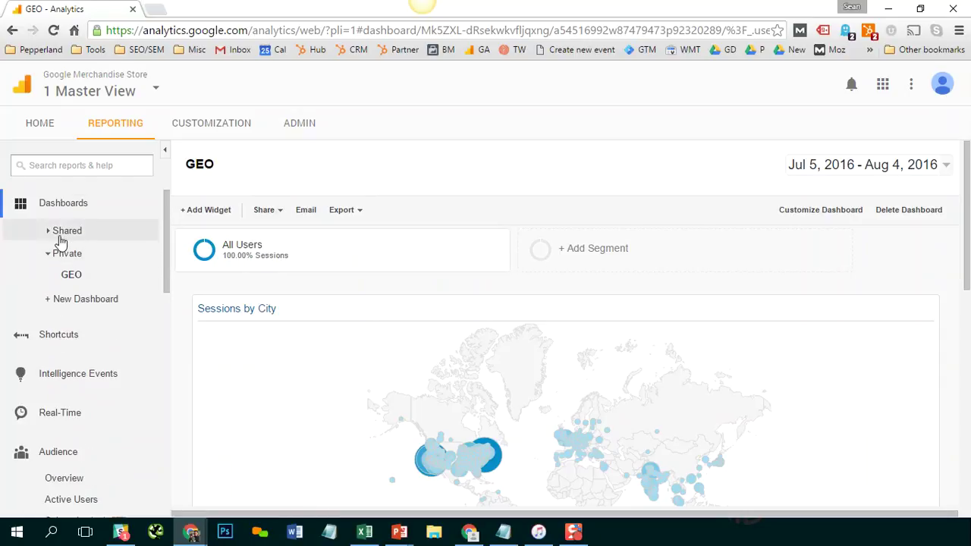
left_click(306, 212)
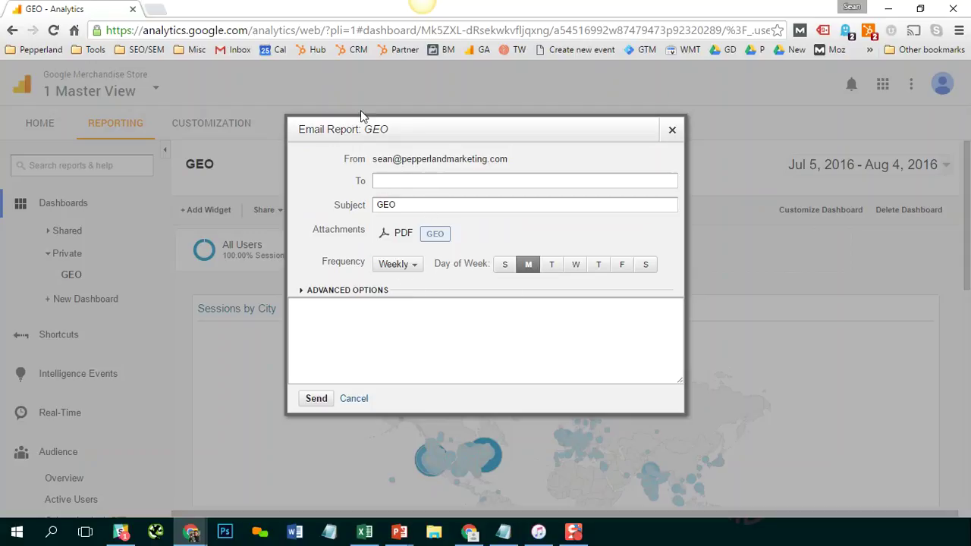
left_click(303, 294)
left_click(377, 308)
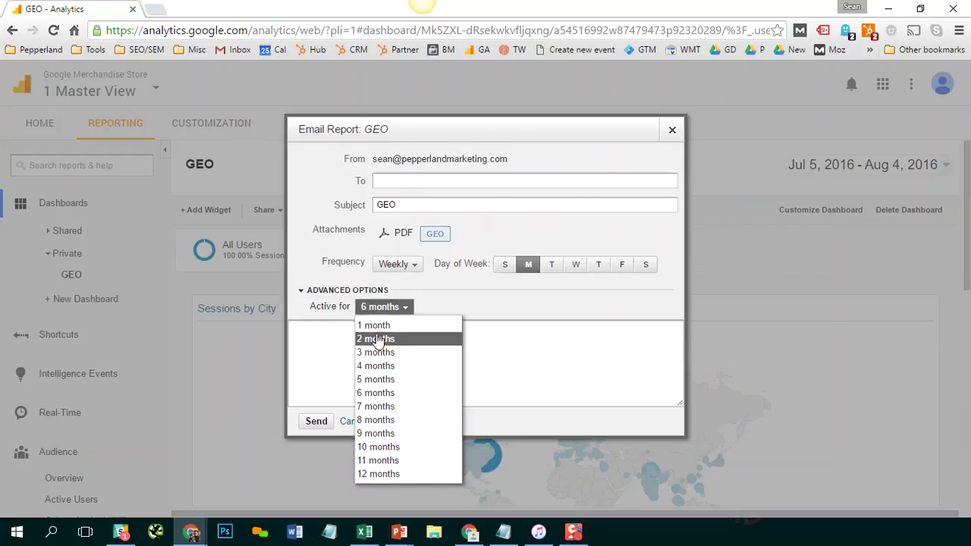
left_click(476, 304)
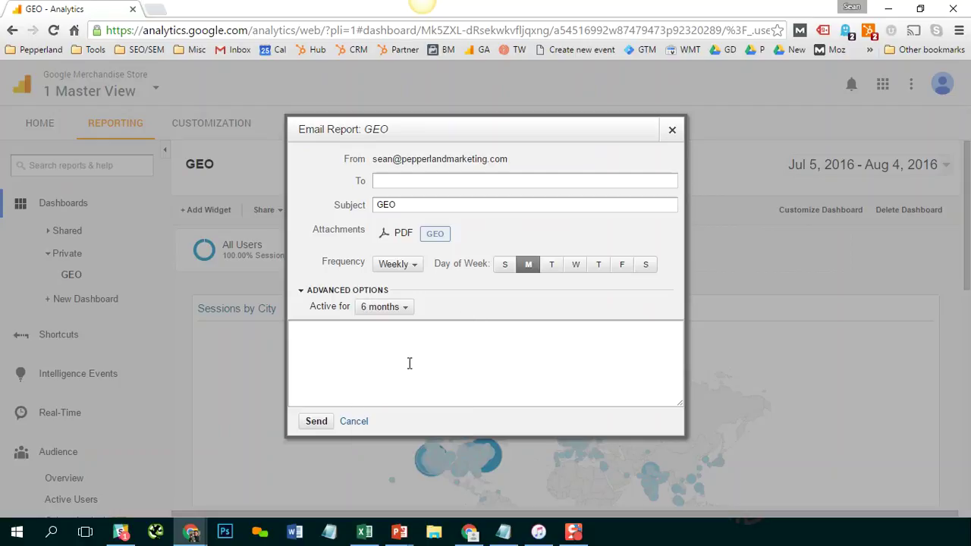
left_click(353, 422)
Examine the options for adding a new widget, cancel without adding one, and review the Sessions by City map.
left_click_drag(968, 238, 958, 275)
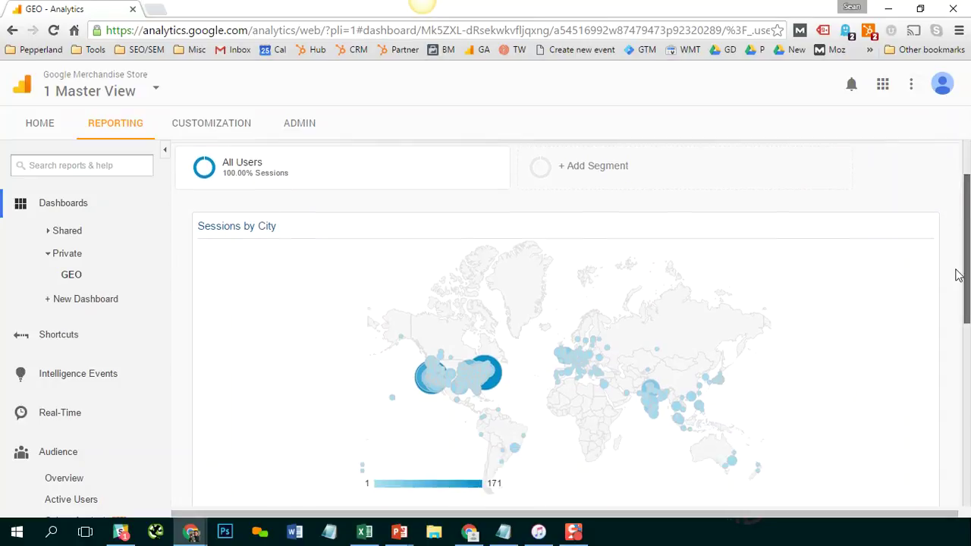
scroll(959, 275, "down", 1)
scroll(960, 276, "up", 2)
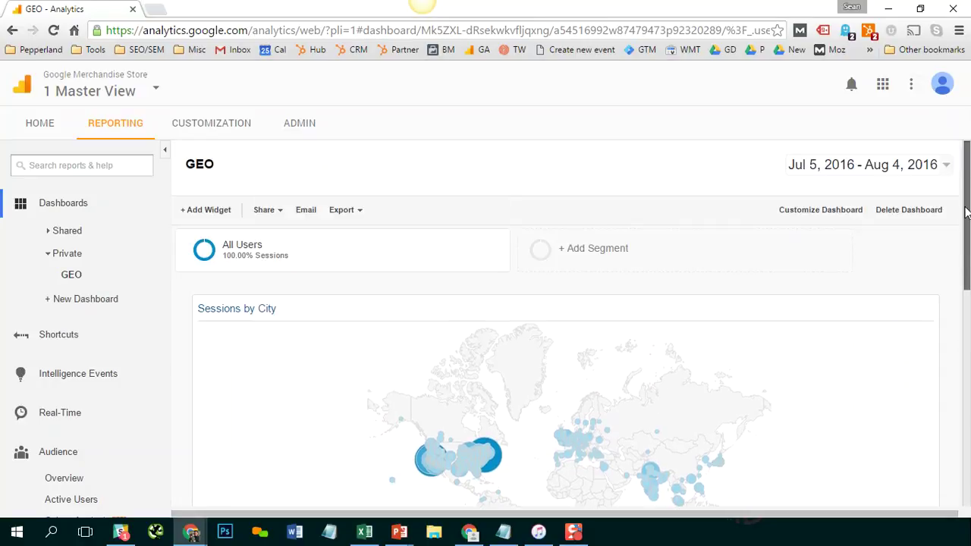
left_click(227, 214)
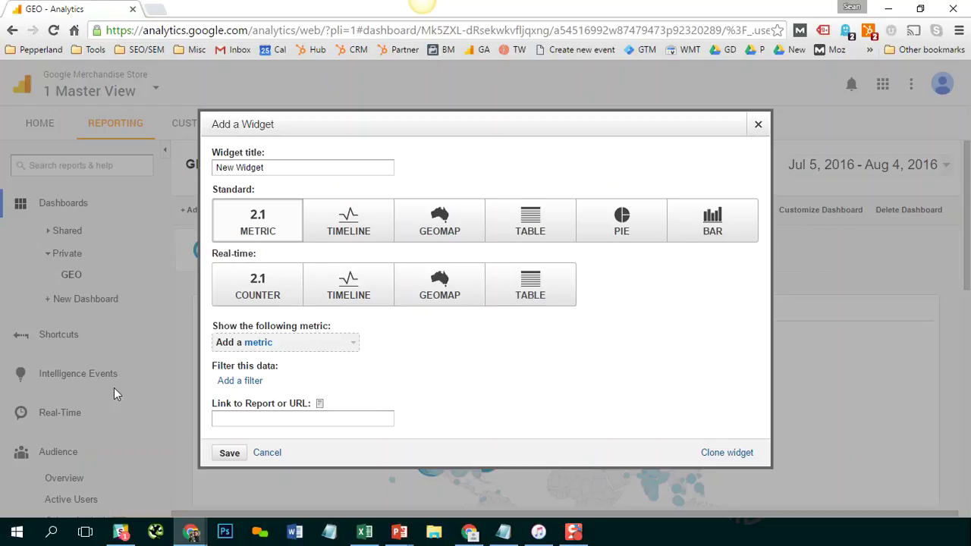
left_click(280, 455)
left_click_drag(964, 230, 962, 298)
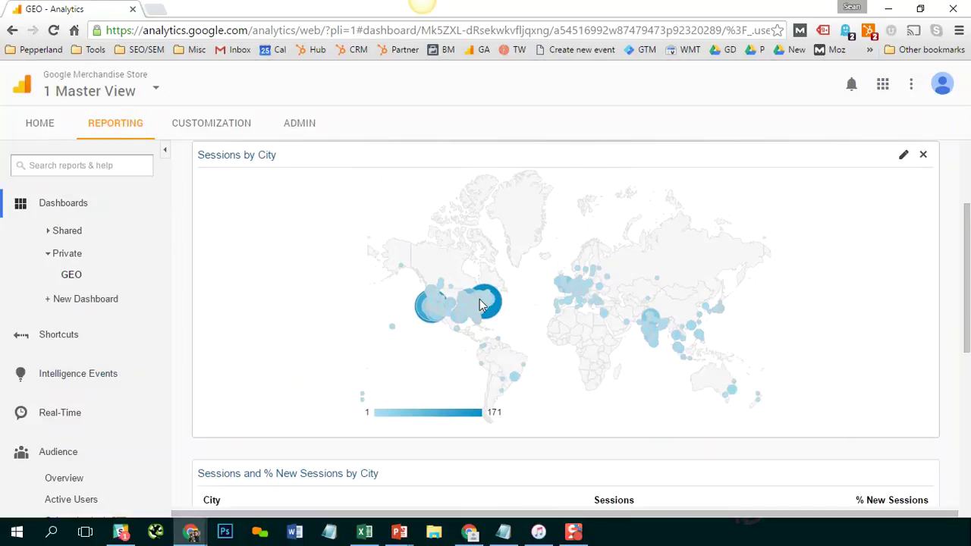